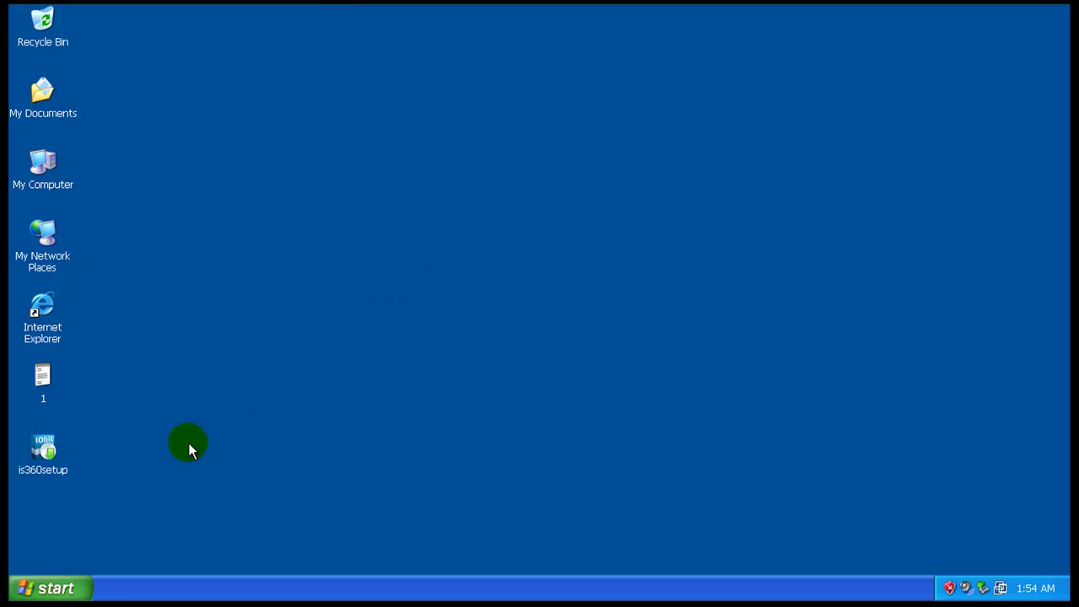
- Install IObit Security 360 into C:\Program Files\IObit\IObit Security 360 with default folders and a desktop icon
{"action": "mouse_move", "coordinate": [48, 445]}
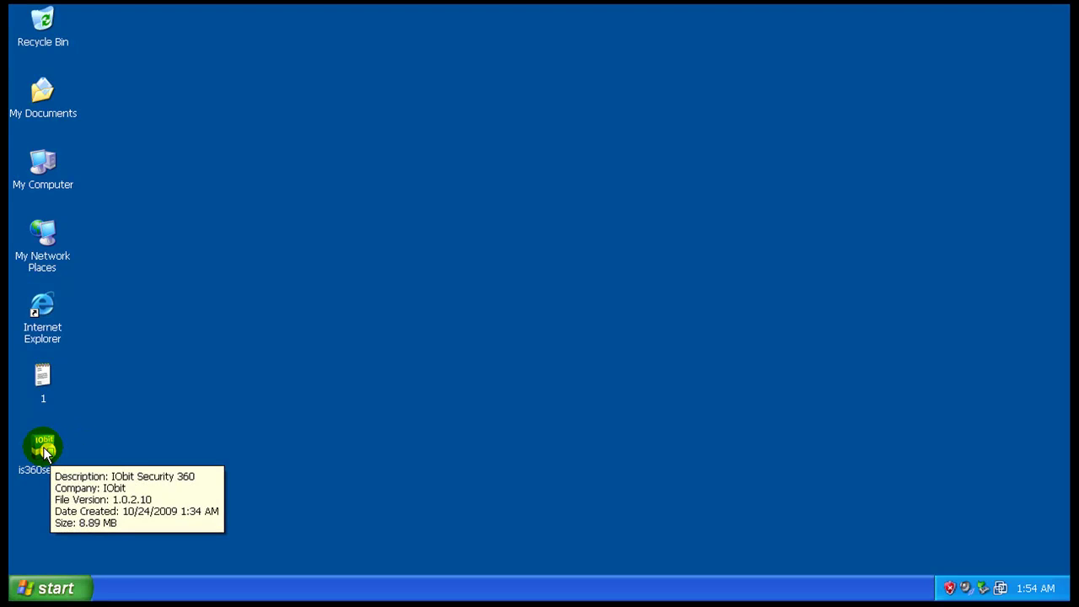
{"action": "left_click", "coordinate": [212, 392]}
{"action": "double_click", "coordinate": [43, 456]}
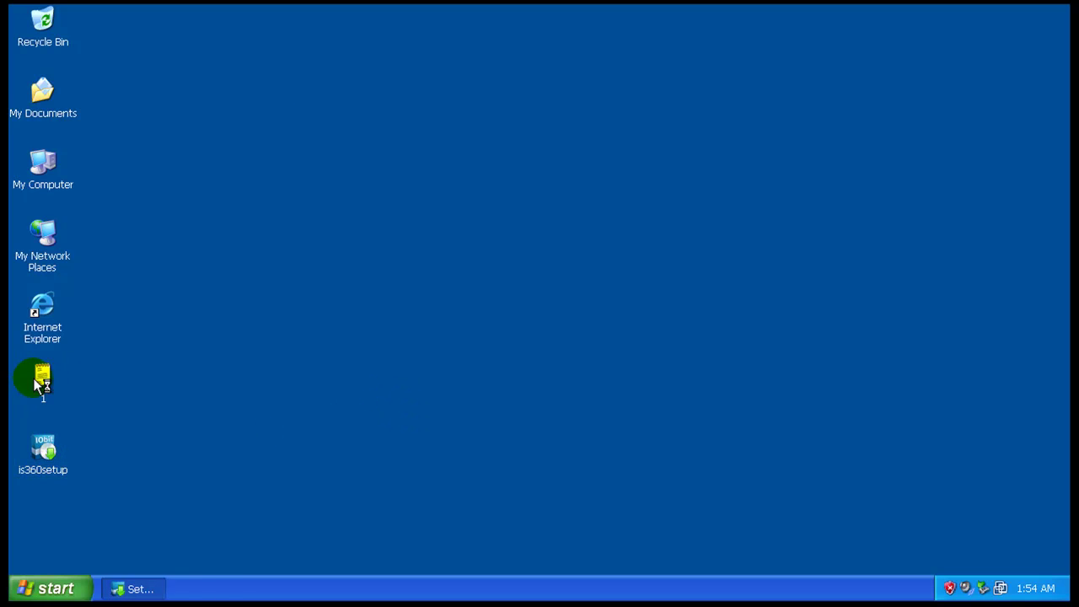
{"action": "left_click", "coordinate": [652, 453]}
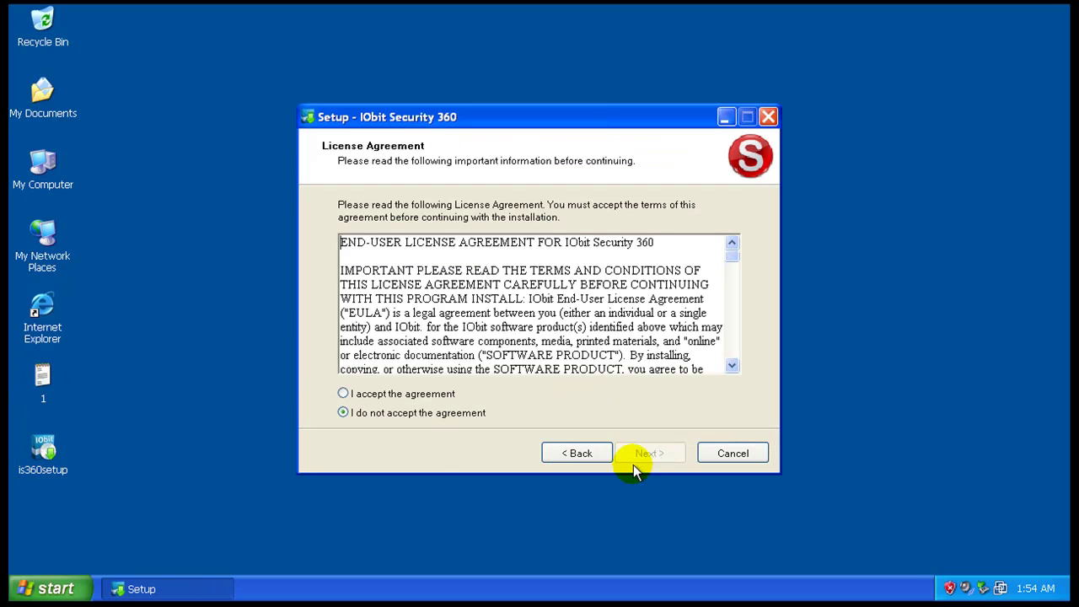
{"action": "left_click", "coordinate": [659, 453]}
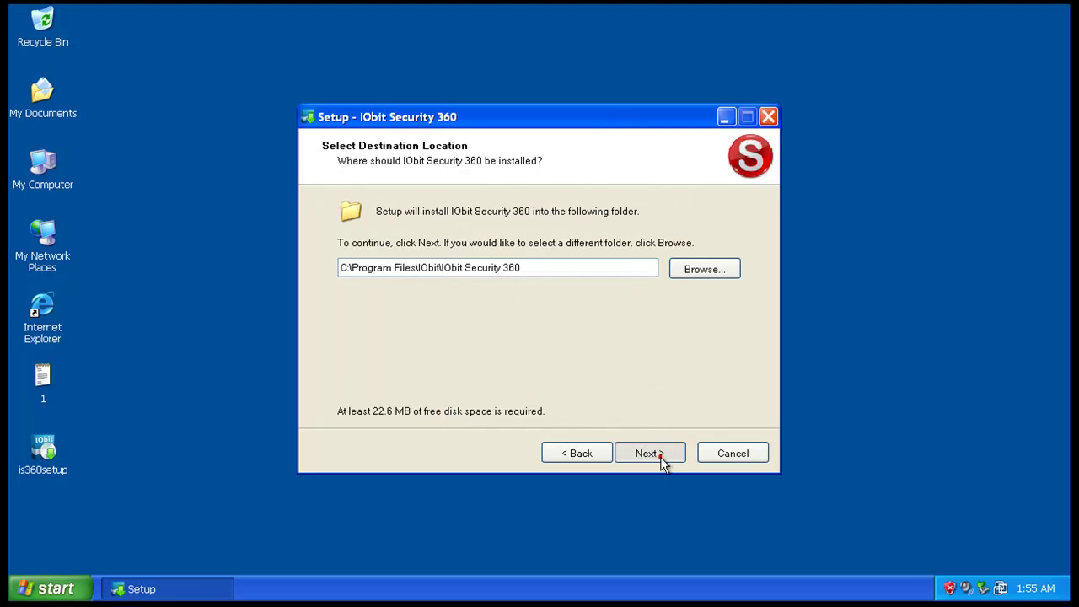
{"action": "left_click", "coordinate": [660, 457]}
{"action": "left_click", "coordinate": [660, 457]}
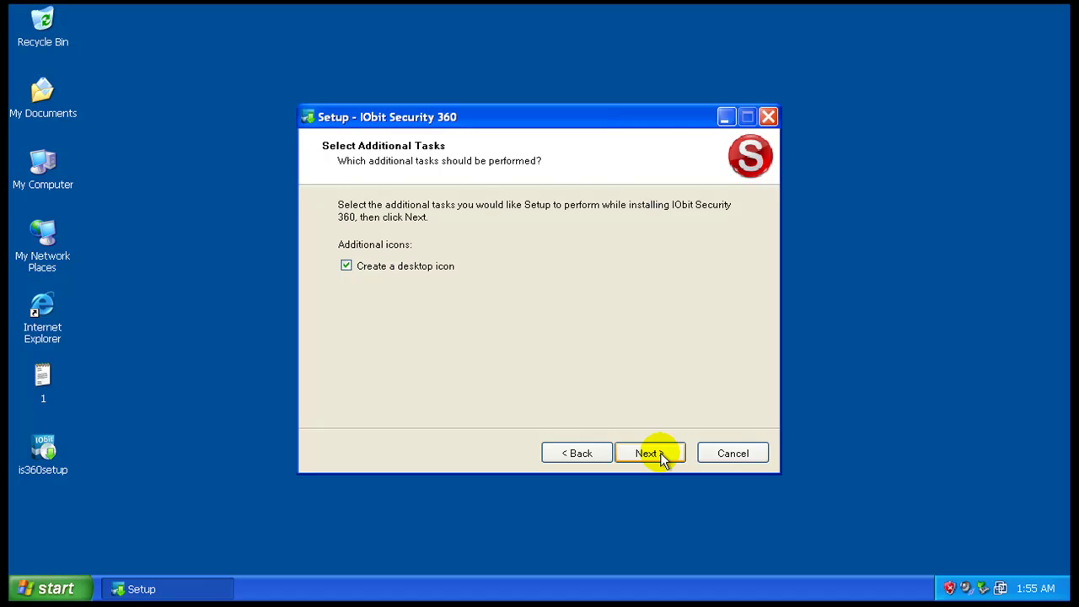
{"action": "left_click", "coordinate": [660, 453]}
{"action": "left_click", "coordinate": [660, 453]}
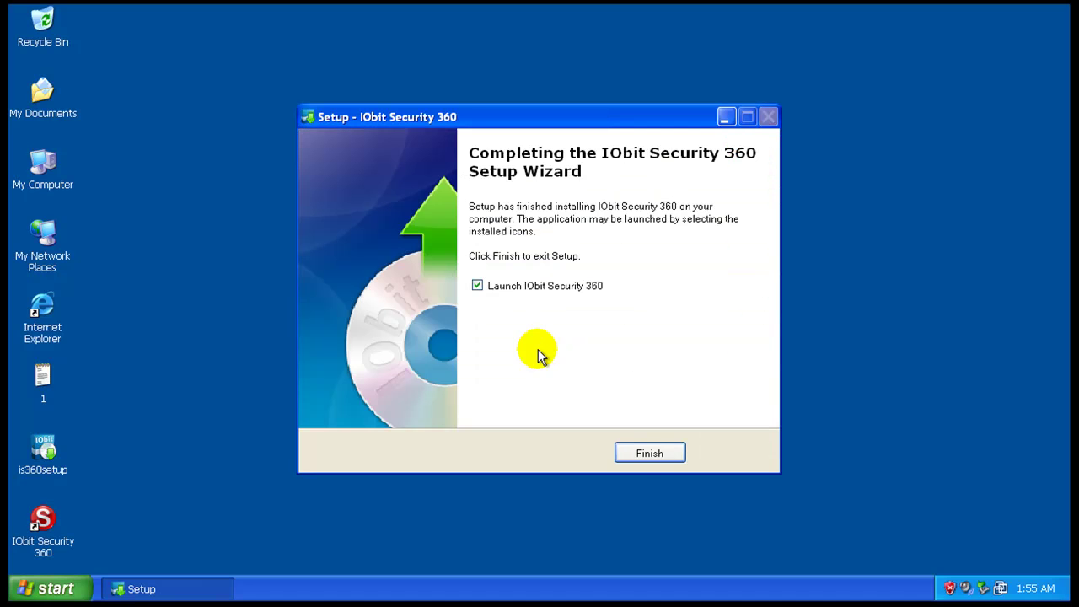
{"action": "left_click", "coordinate": [648, 453]}
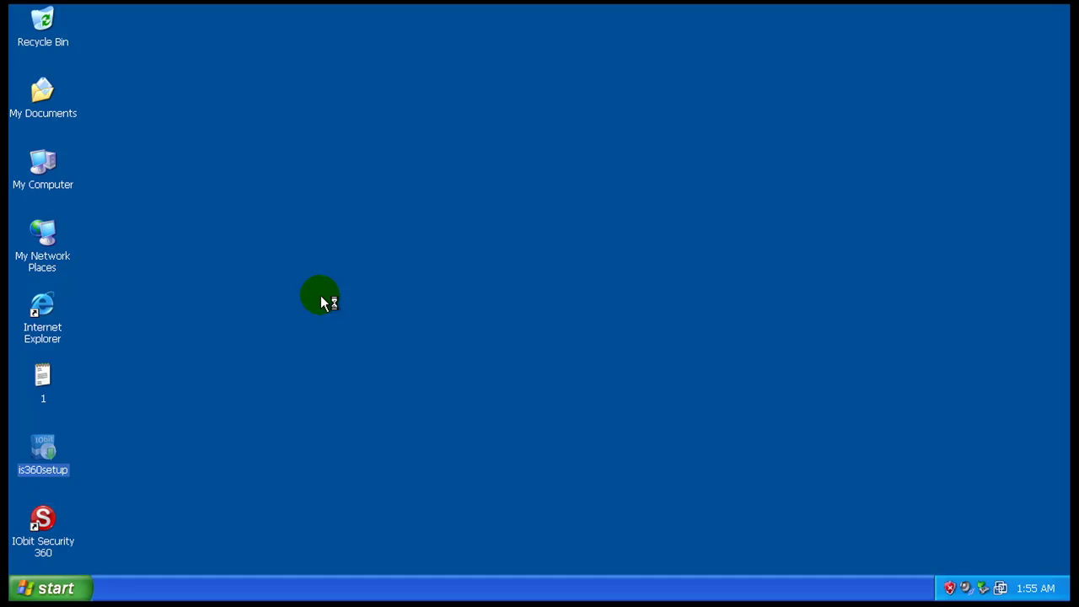
- Open the test URL list in Notepad, move it lower, and start the Security 360 update
{"action": "double_click", "coordinate": [46, 376]}
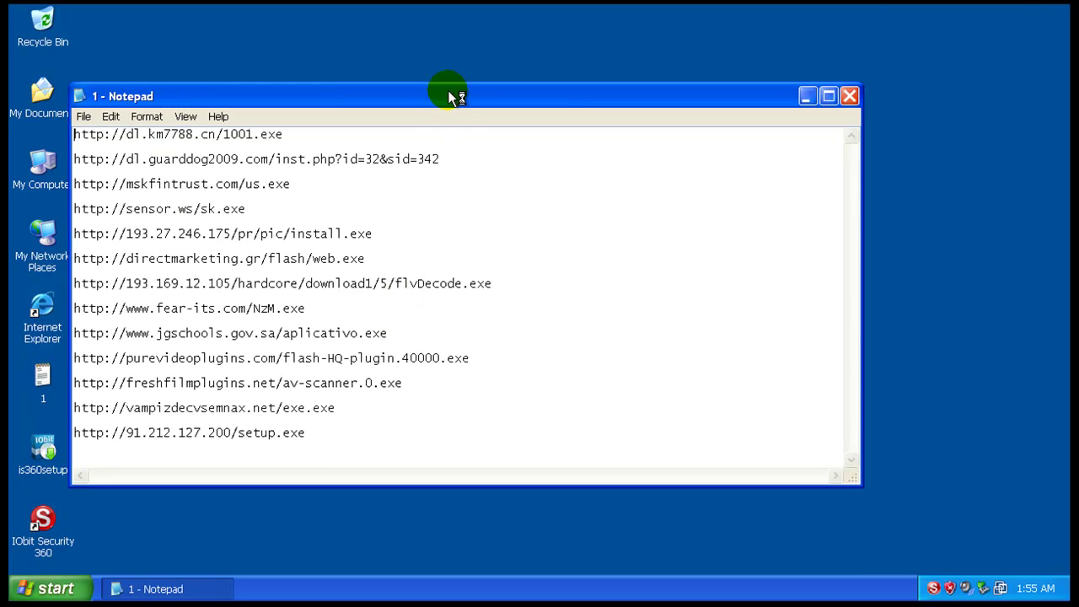
{"action": "left_click_drag", "start_coordinate": [448, 96], "coordinate": [457, 186]}
{"action": "left_click", "coordinate": [558, 115]}
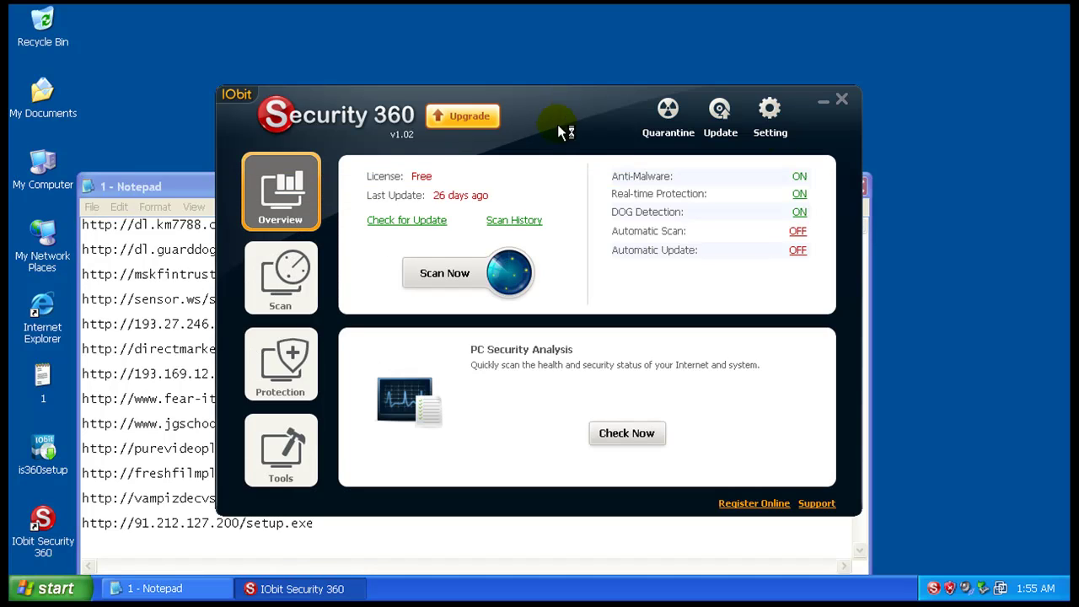
{"action": "left_click", "coordinate": [719, 114]}
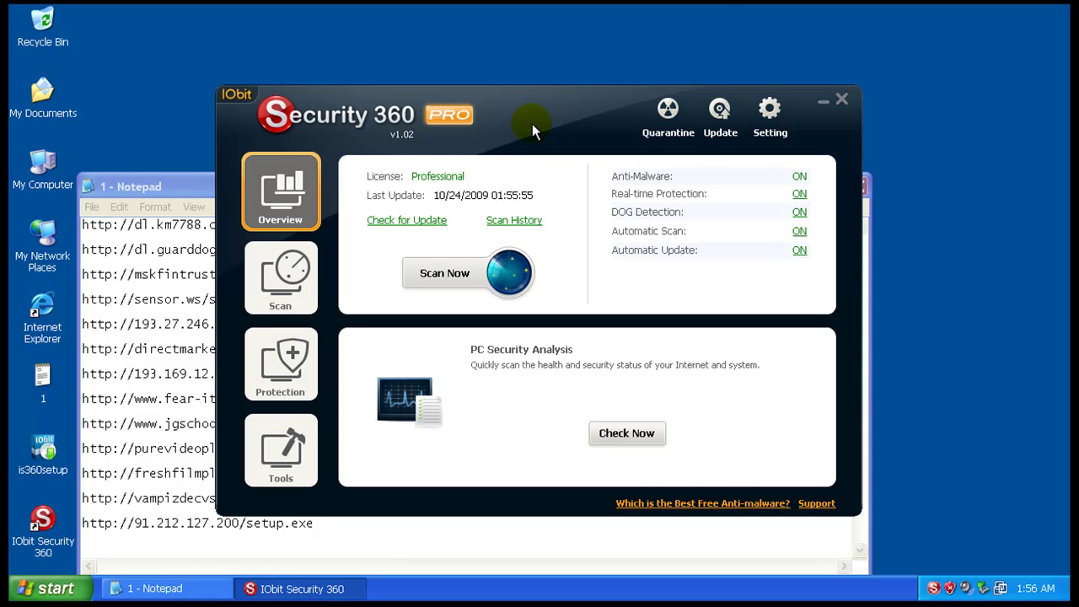
- Run the update check through to the finish, with no updates available
{"action": "left_click", "coordinate": [720, 122]}
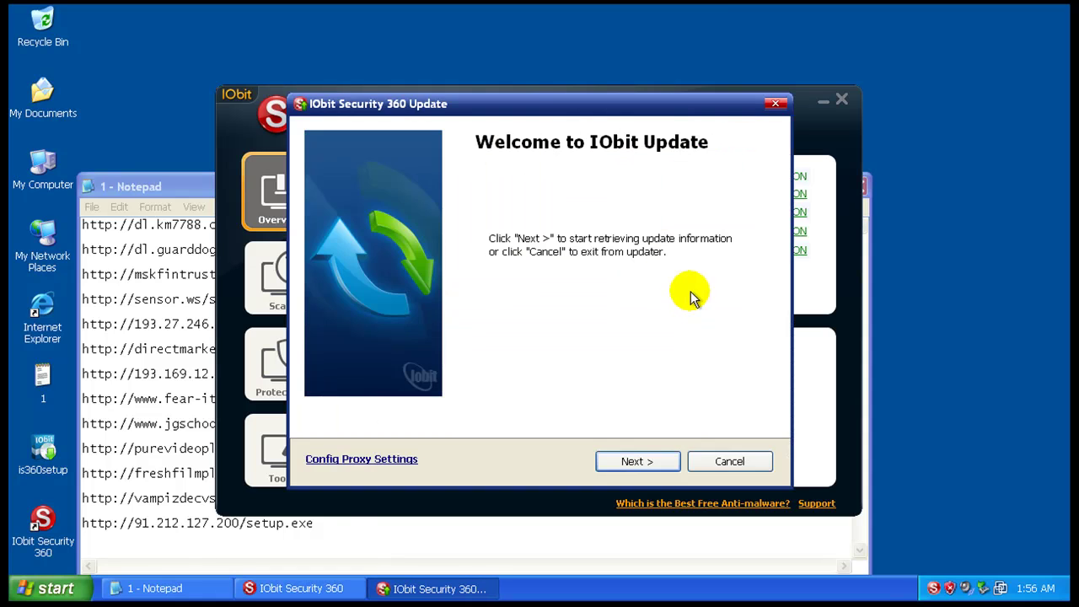
{"action": "left_click", "coordinate": [625, 462]}
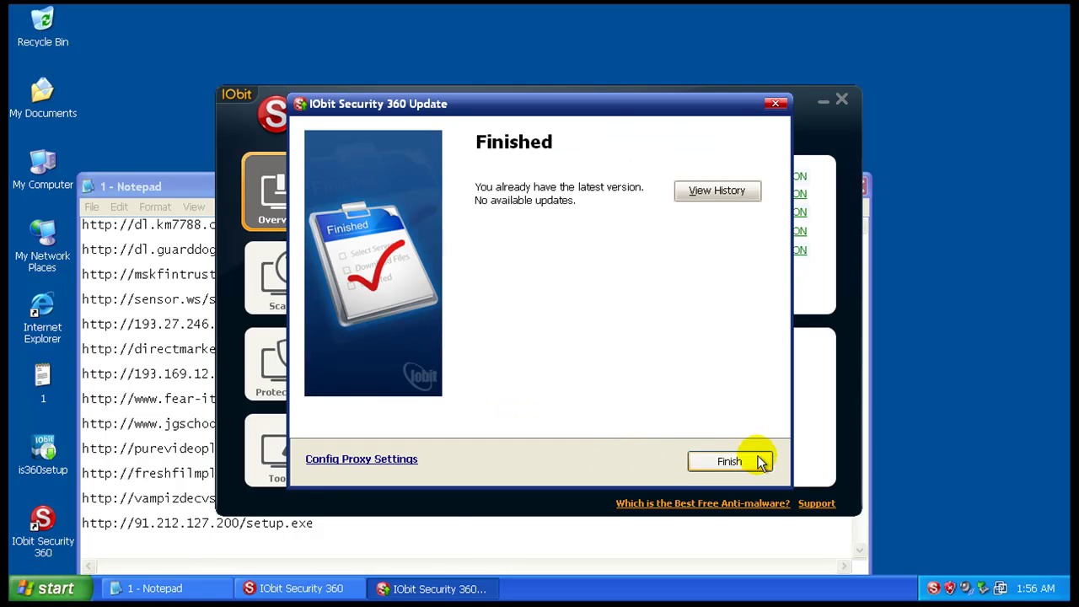
{"action": "left_click", "coordinate": [751, 461]}
- Look over the Scan, Protection, Tools and Overview pages
{"action": "left_click", "coordinate": [283, 249]}
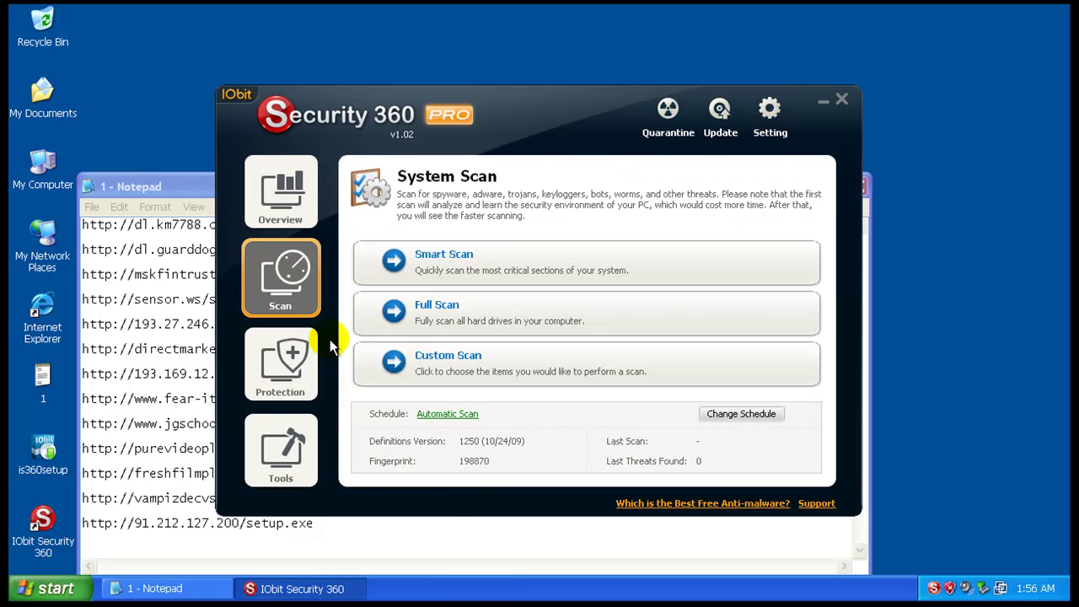
{"action": "left_click", "coordinate": [284, 352]}
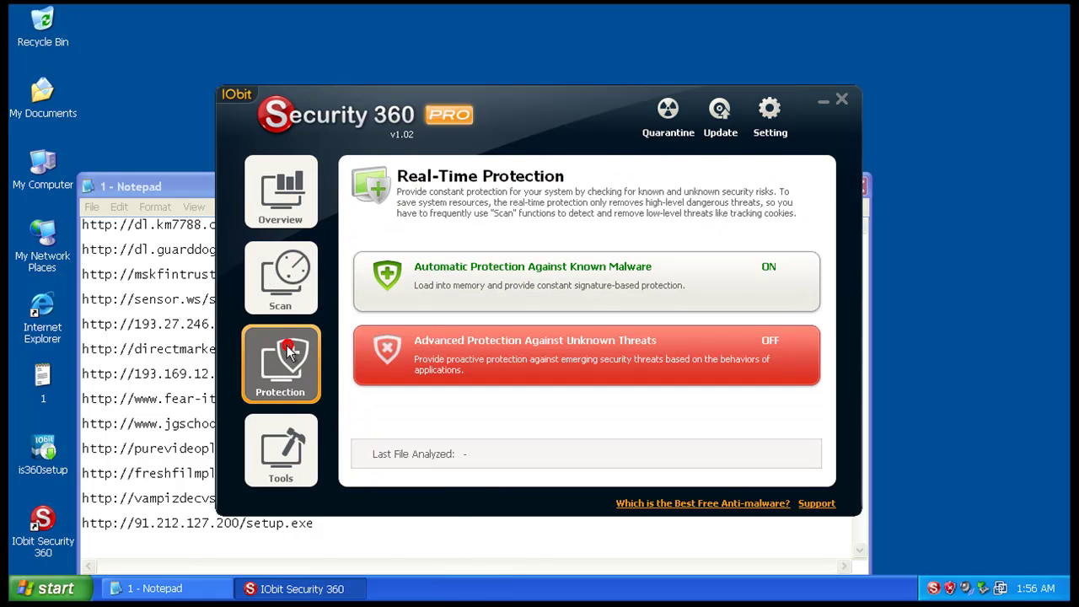
{"action": "left_click", "coordinate": [295, 439]}
{"action": "left_click", "coordinate": [275, 199]}
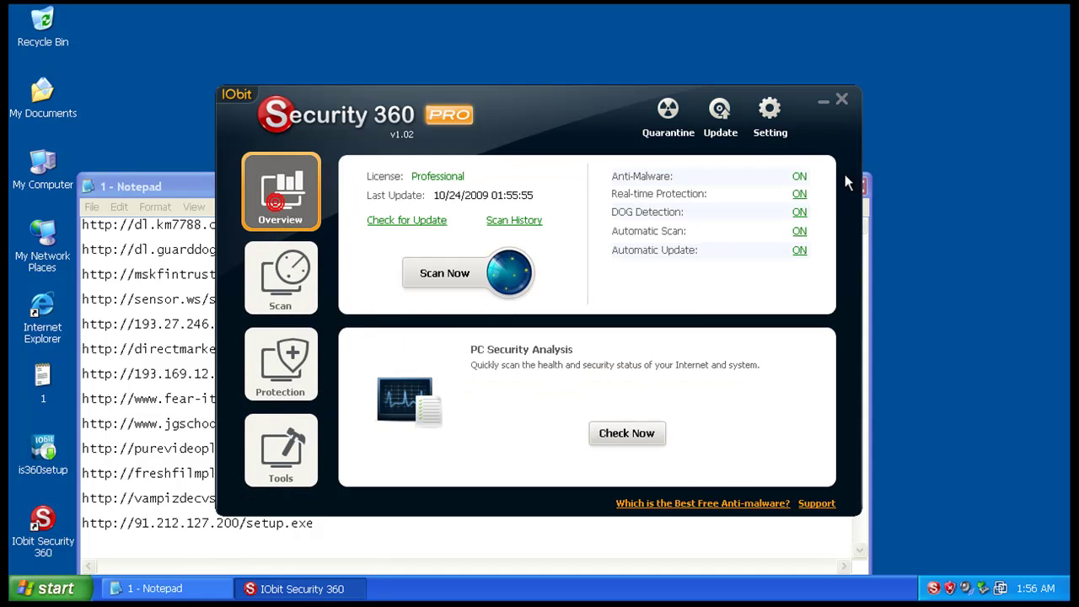
- Review the scan, auto scan, update, protection and user interface options, then close them unchanged
{"action": "left_click", "coordinate": [771, 126]}
{"action": "left_click", "coordinate": [334, 172]}
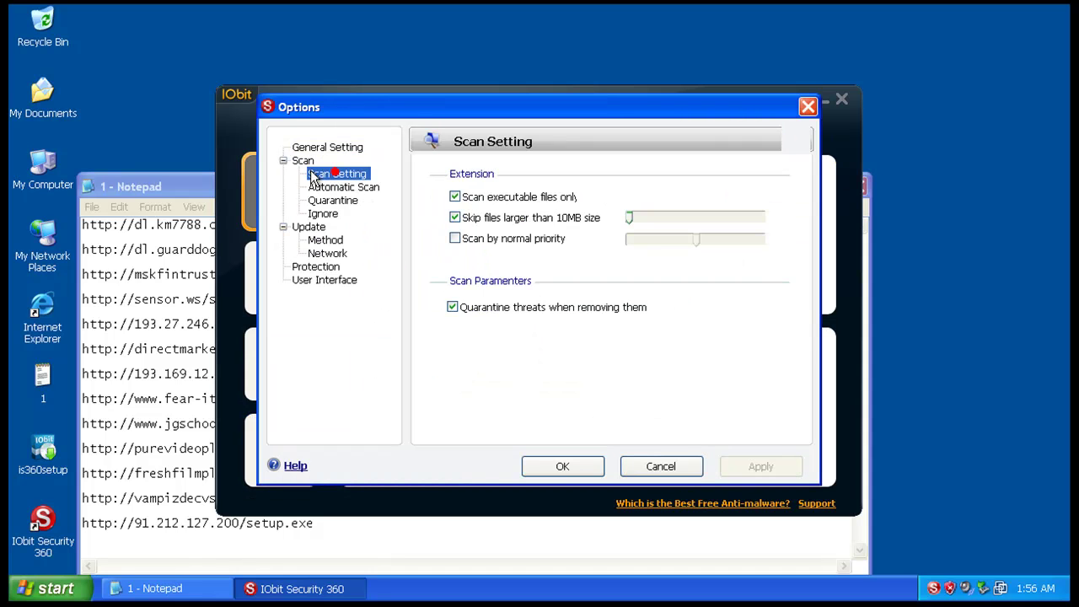
{"action": "key", "text": "Down"}
{"action": "key", "text": "Down"}
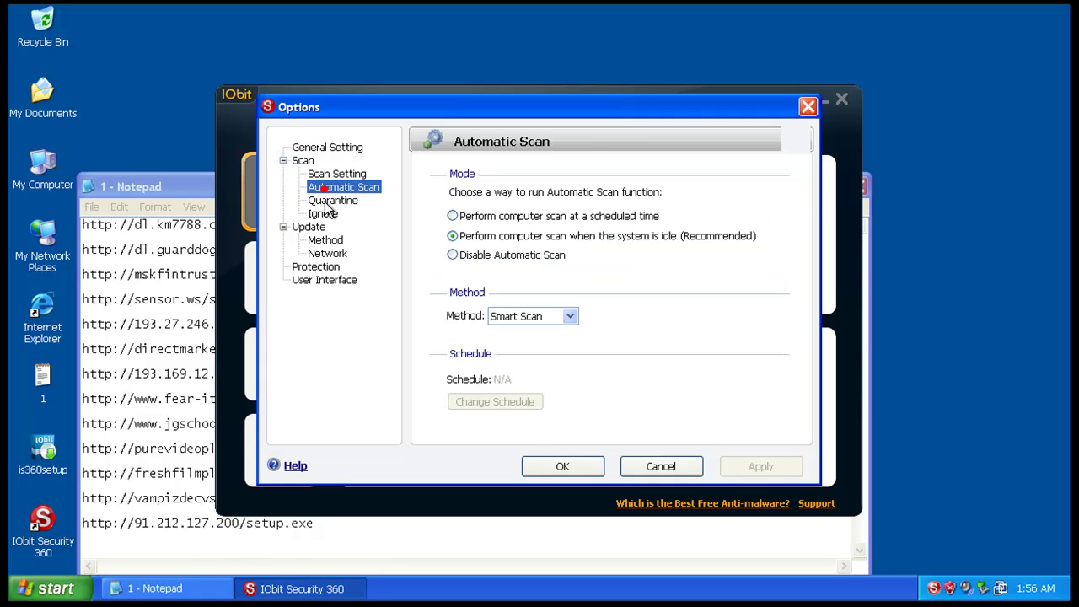
{"action": "key", "text": "Down"}
{"action": "key", "text": "Down"}
{"action": "left_click", "coordinate": [316, 227]}
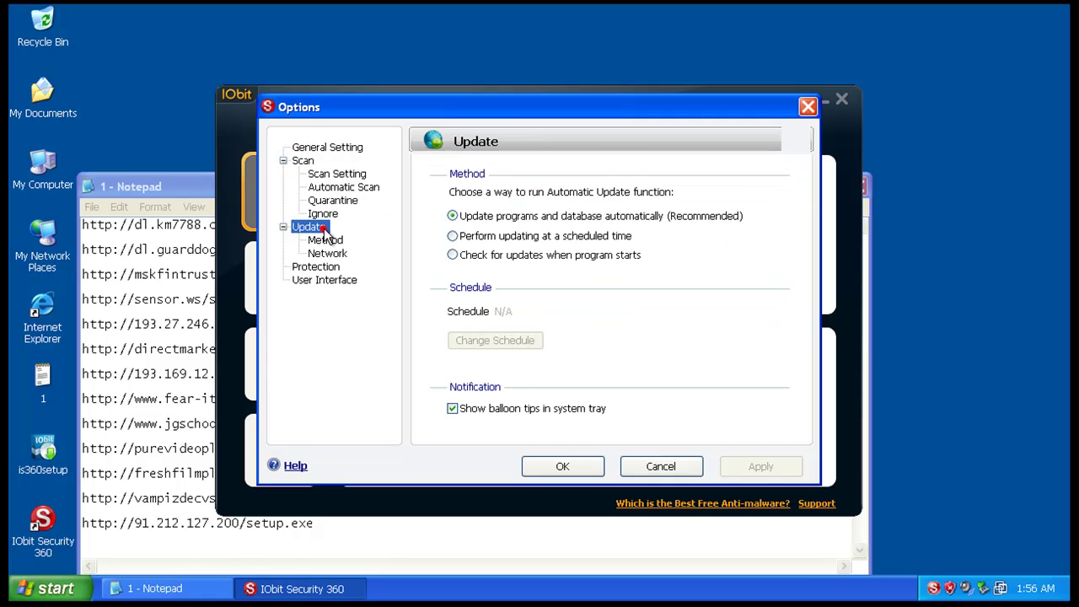
{"action": "left_click", "coordinate": [326, 267]}
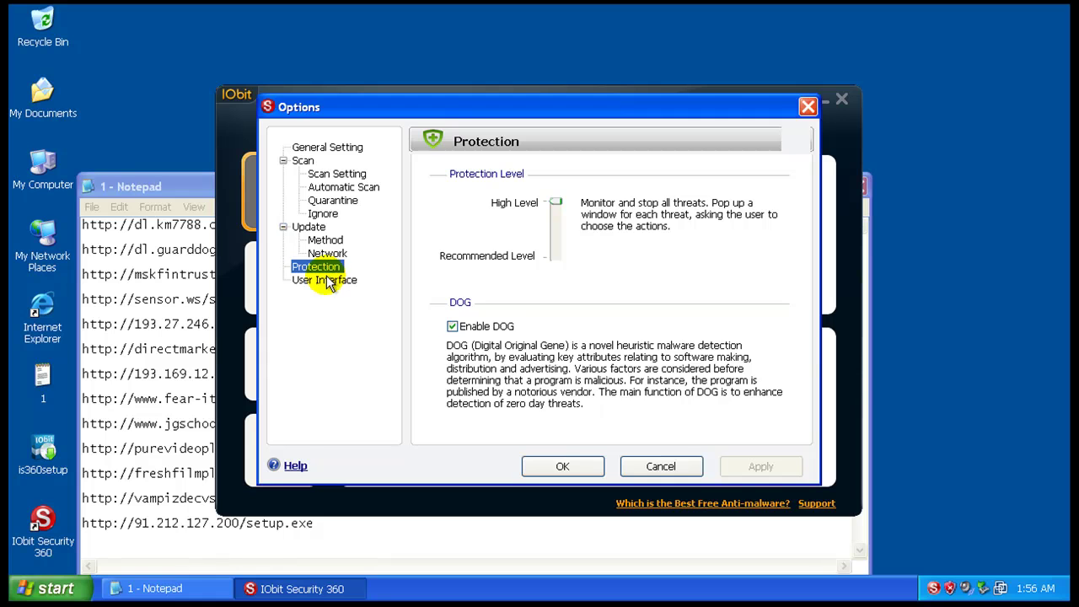
{"action": "left_click", "coordinate": [329, 281]}
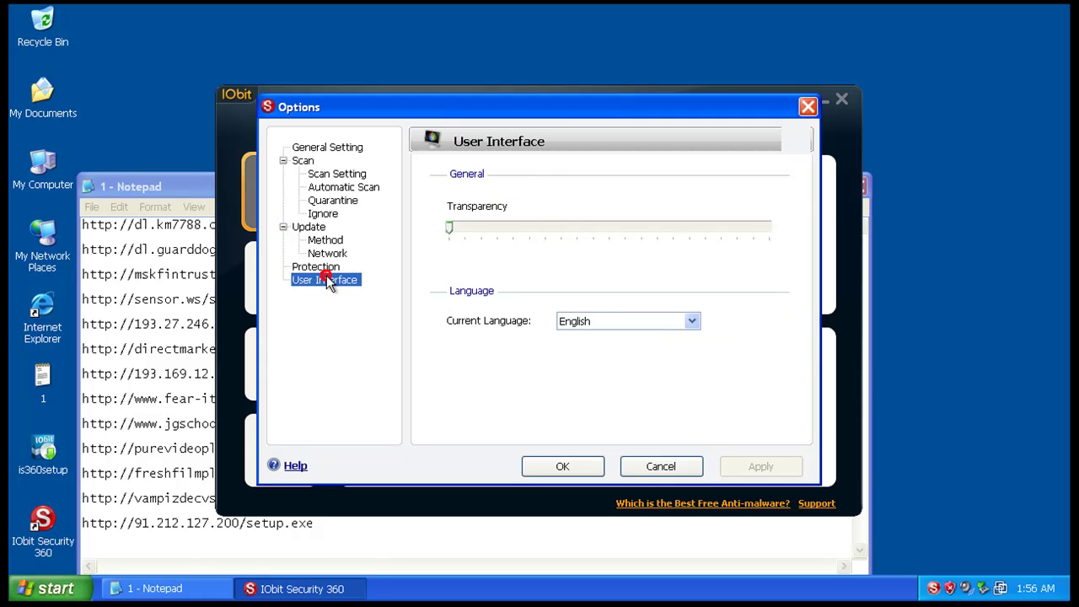
{"action": "left_click", "coordinate": [589, 465]}
- Close Security 360, launch Internet Explorer, and copy the first test URL from Notepad
{"action": "left_click", "coordinate": [842, 100]}
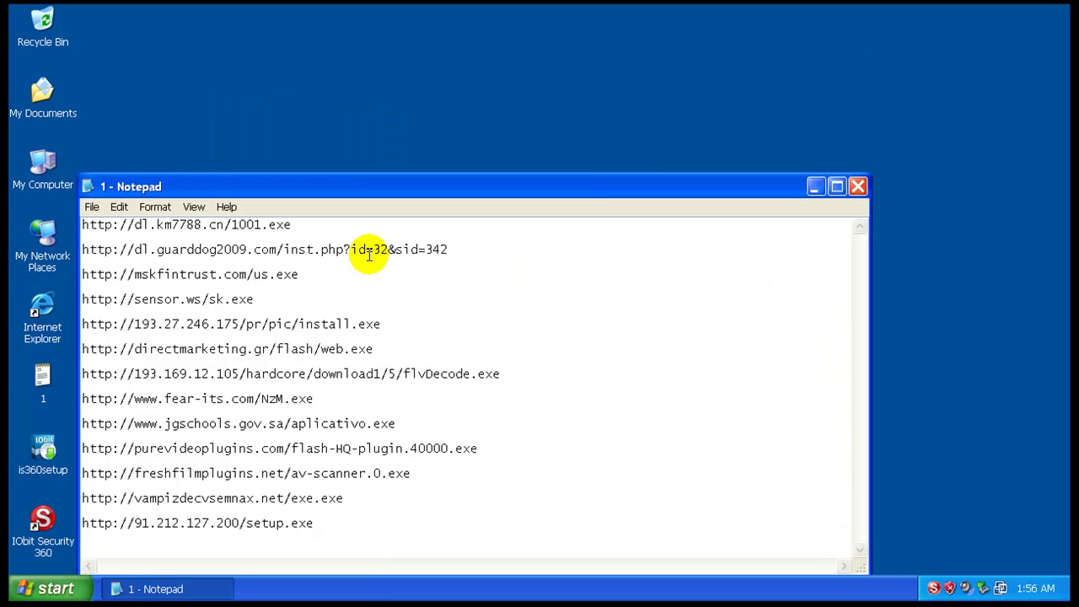
{"action": "double_click", "coordinate": [42, 318]}
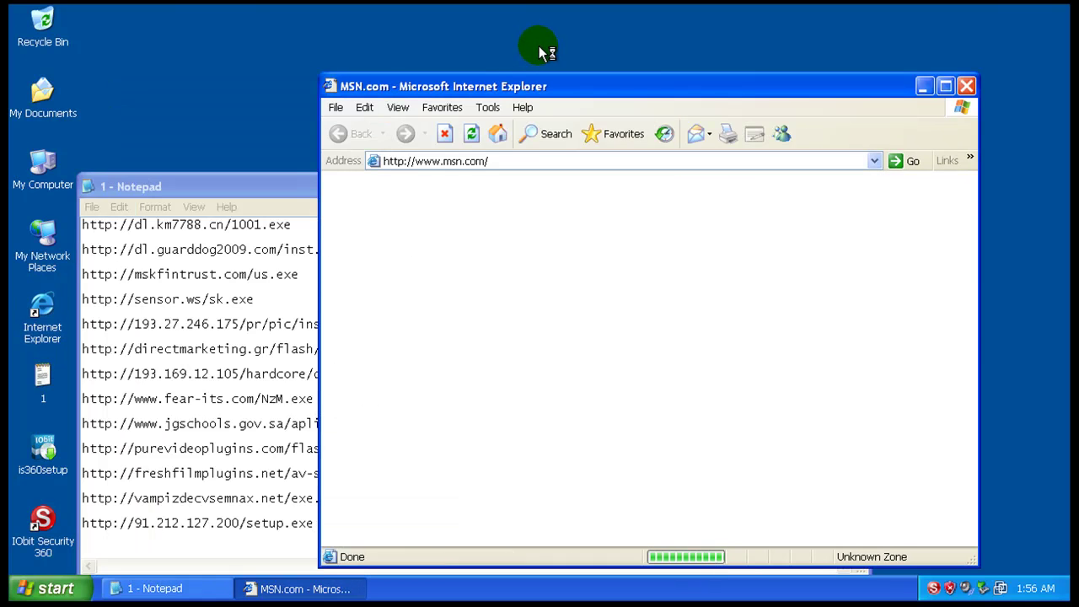
{"action": "double_click", "coordinate": [233, 223]}
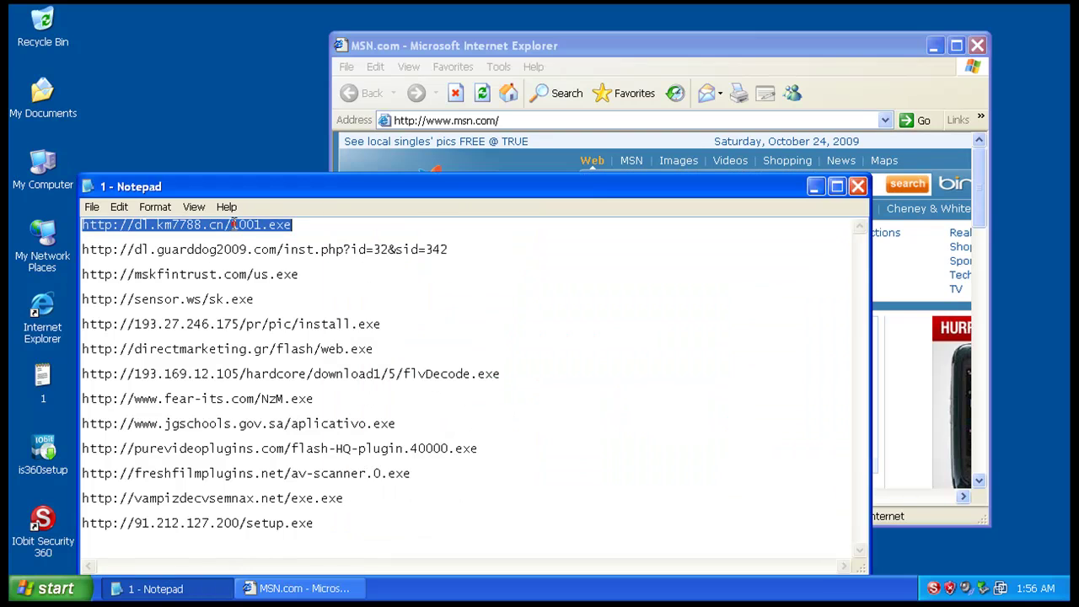
{"action": "right_click", "coordinate": [232, 224]}
{"action": "left_click", "coordinate": [257, 269]}
{"action": "left_click", "coordinate": [463, 120]}
{"action": "right_click", "coordinate": [463, 119]}
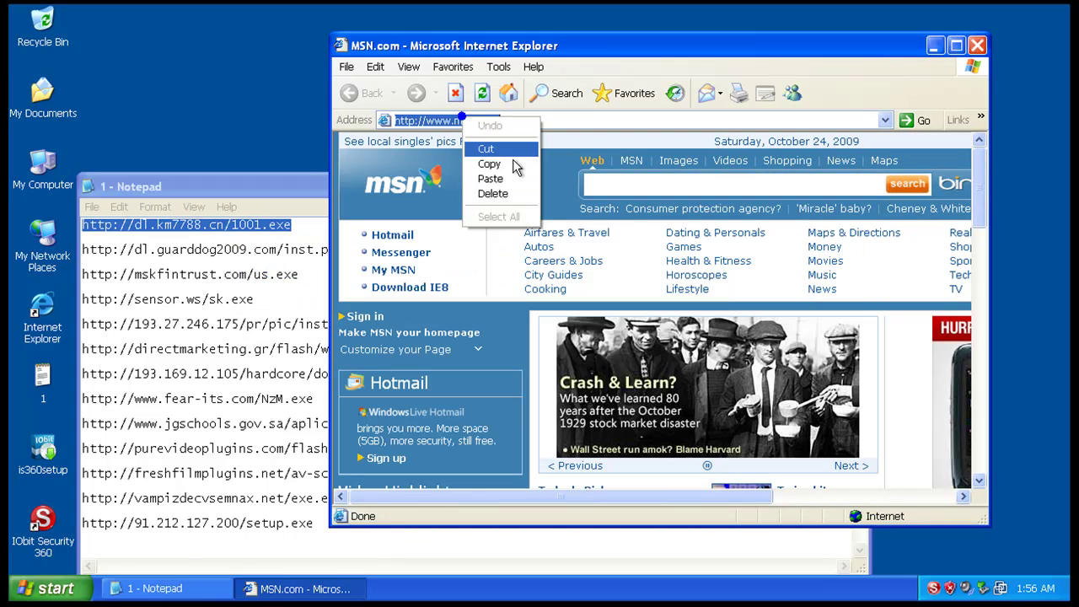
{"action": "left_click", "coordinate": [490, 178]}
{"action": "key", "text": "Return"}
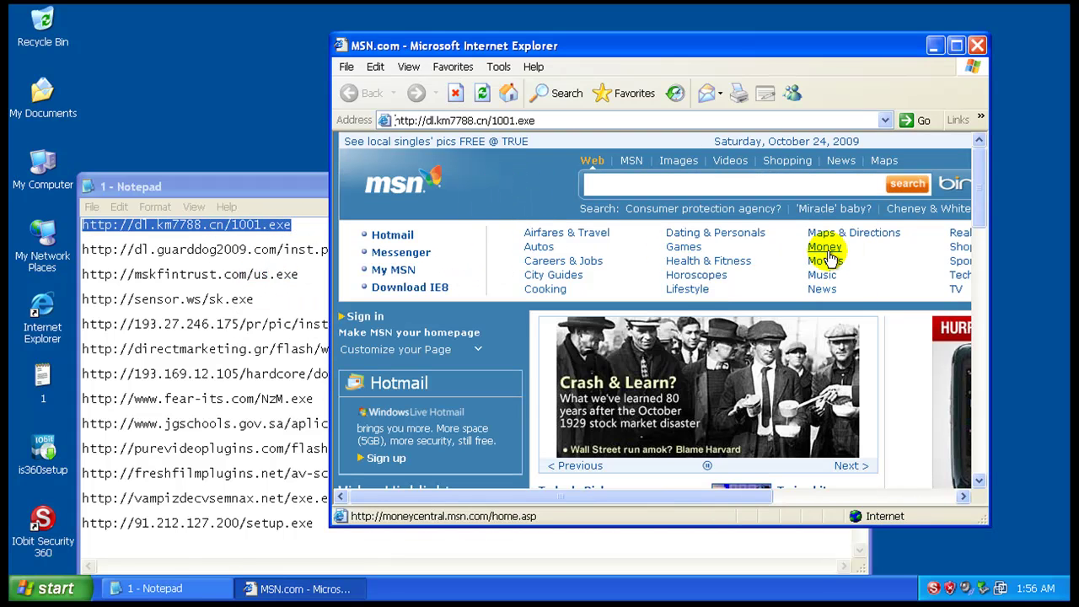
- Run the downloaded 1001.exe past the warning and enlarge the browser window
{"action": "left_click", "coordinate": [513, 313]}
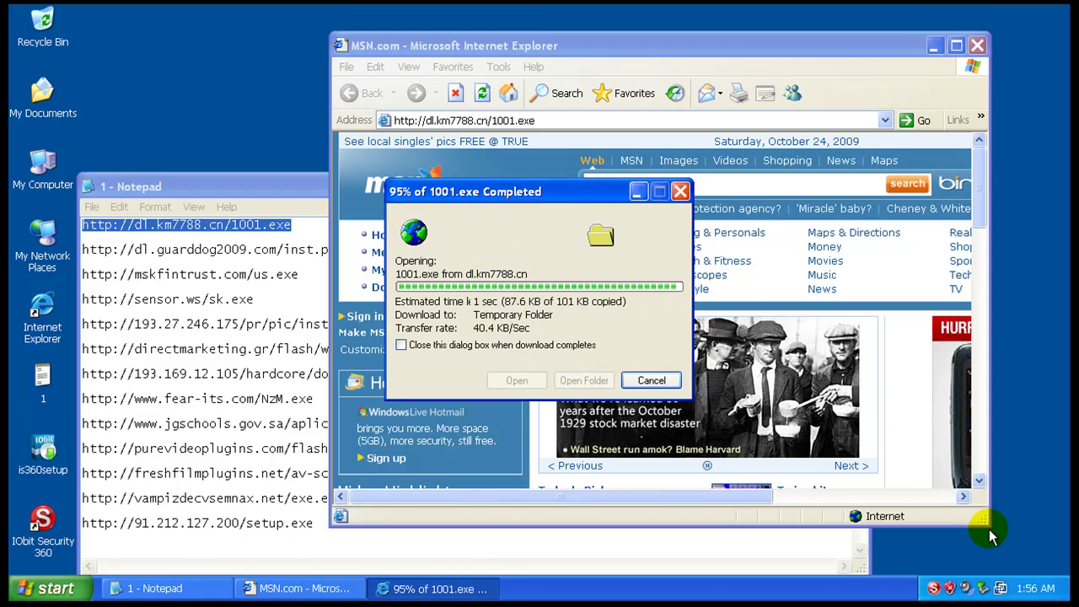
{"action": "left_click", "coordinate": [600, 301]}
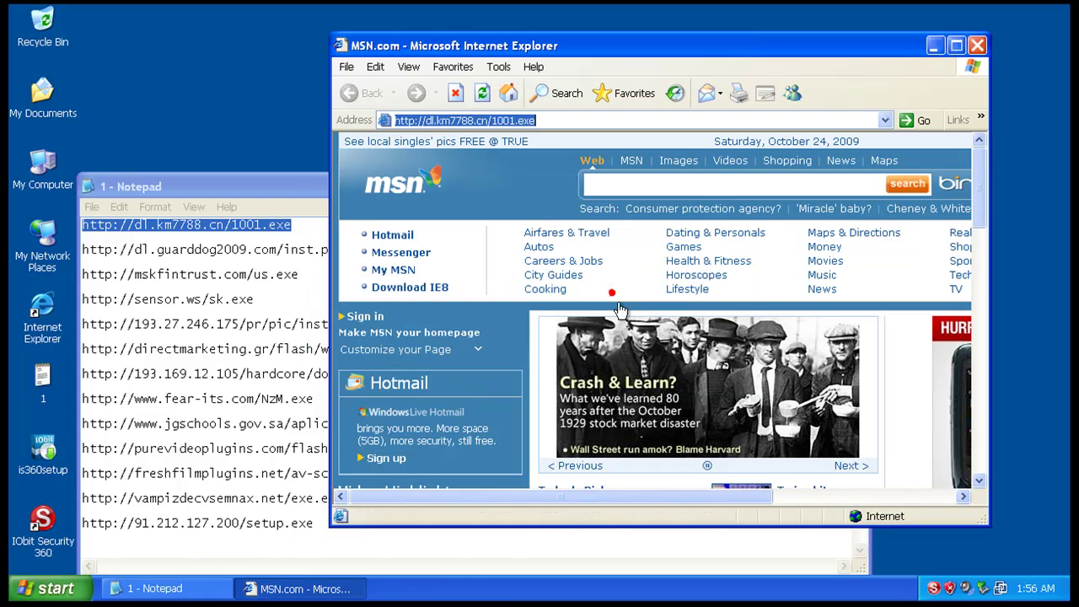
{"action": "left_click_drag", "start_coordinate": [984, 522], "coordinate": [1052, 554]}
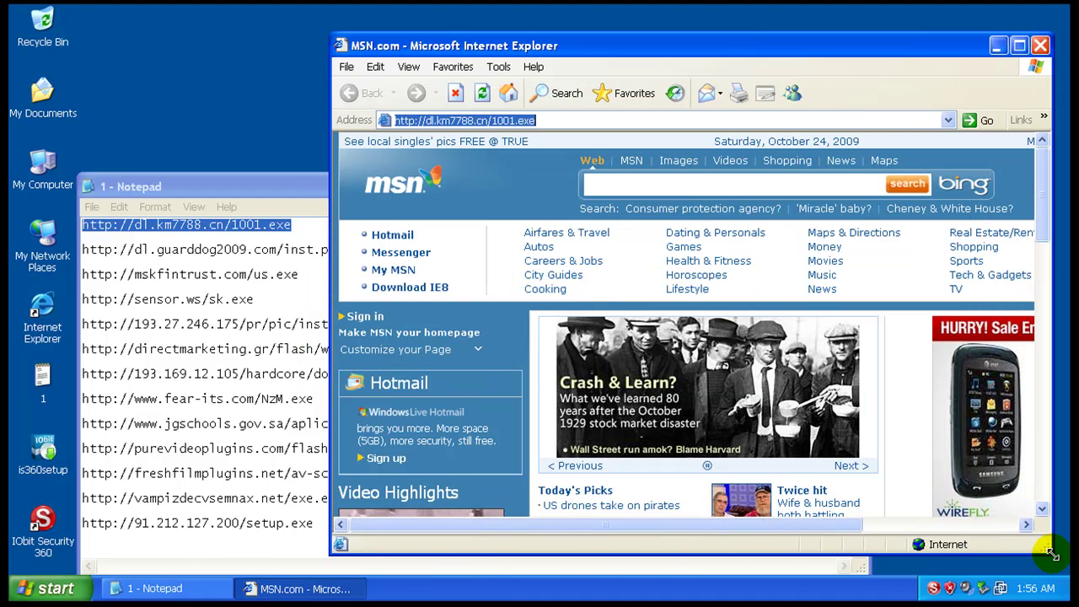
{"action": "double_click", "coordinate": [266, 245]}
{"action": "right_click", "coordinate": [269, 244]}
{"action": "left_click", "coordinate": [302, 292]}
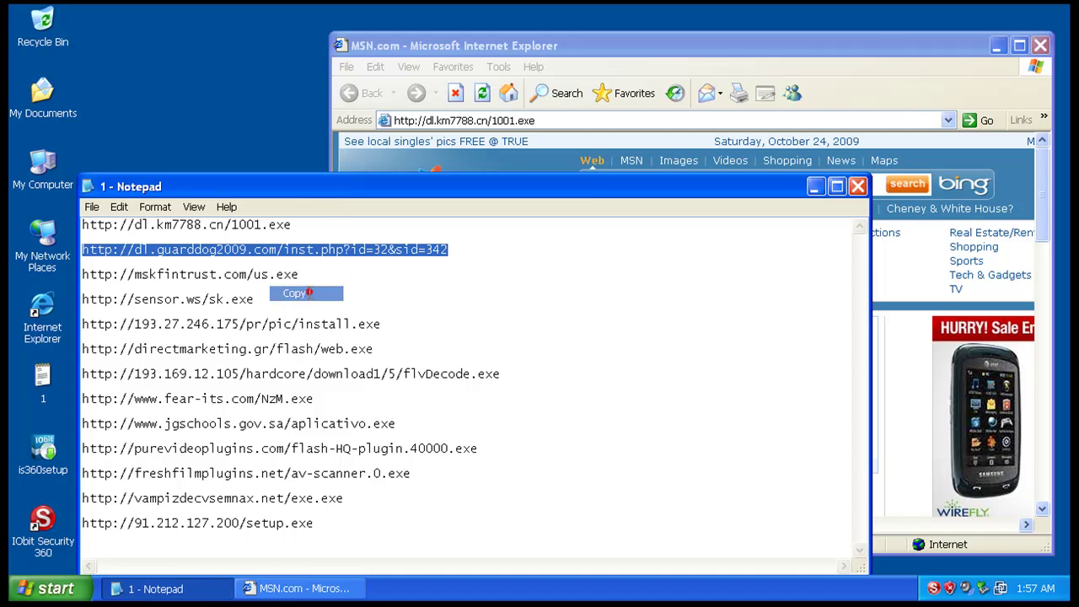
{"action": "left_click", "coordinate": [470, 120]}
{"action": "right_click", "coordinate": [469, 121]}
{"action": "left_click", "coordinate": [447, 121]}
{"action": "right_click", "coordinate": [446, 121]}
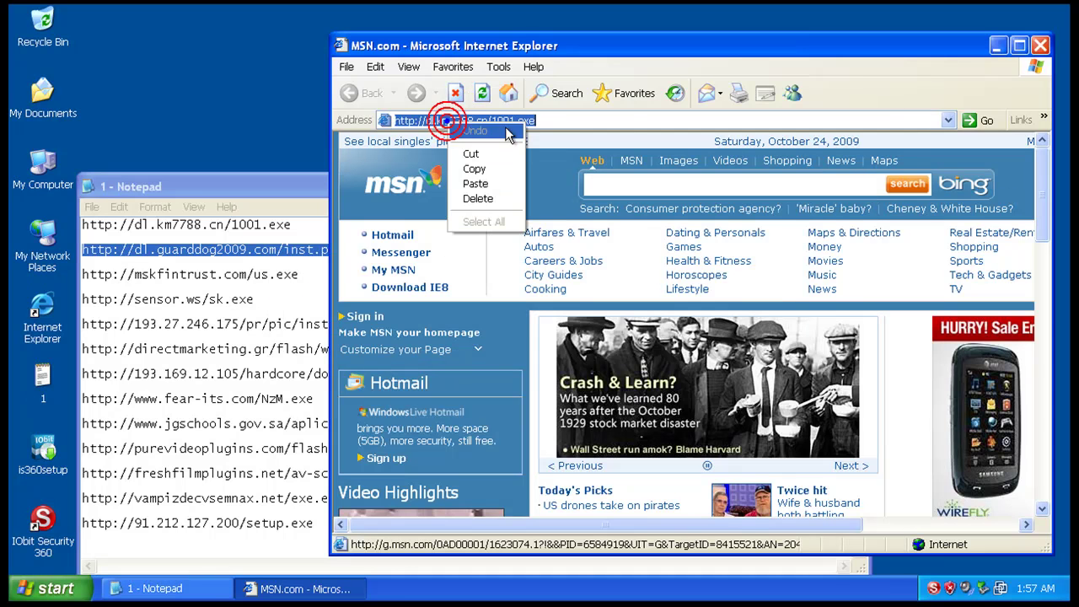
{"action": "left_click", "coordinate": [474, 183]}
{"action": "key", "text": "Return"}
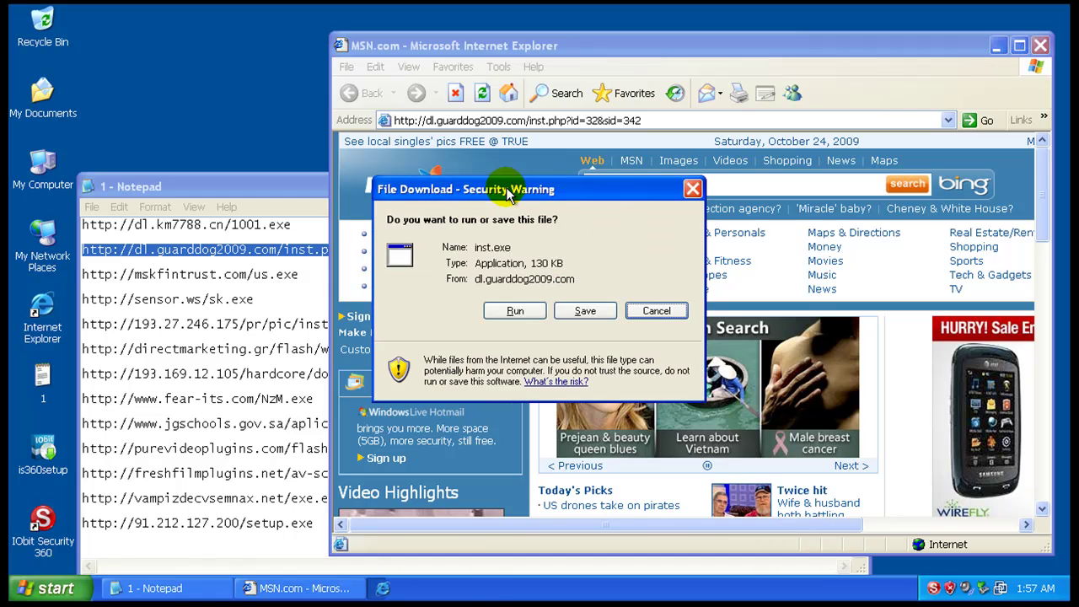
- Run inst.exe through both warnings and dismiss the Explorer application error
{"action": "left_click", "coordinate": [515, 311]}
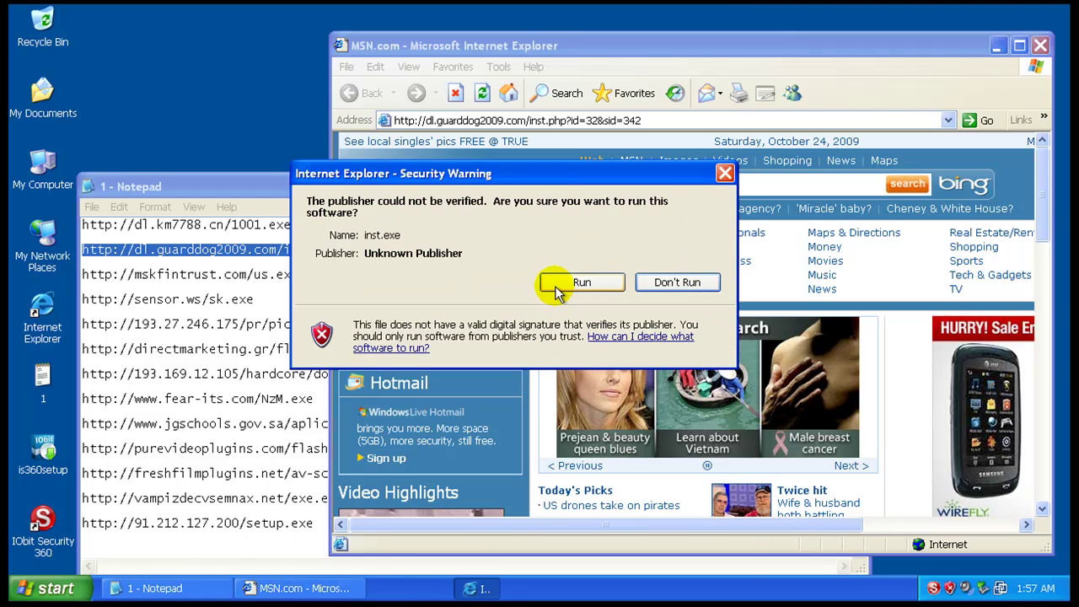
{"action": "left_click", "coordinate": [555, 283]}
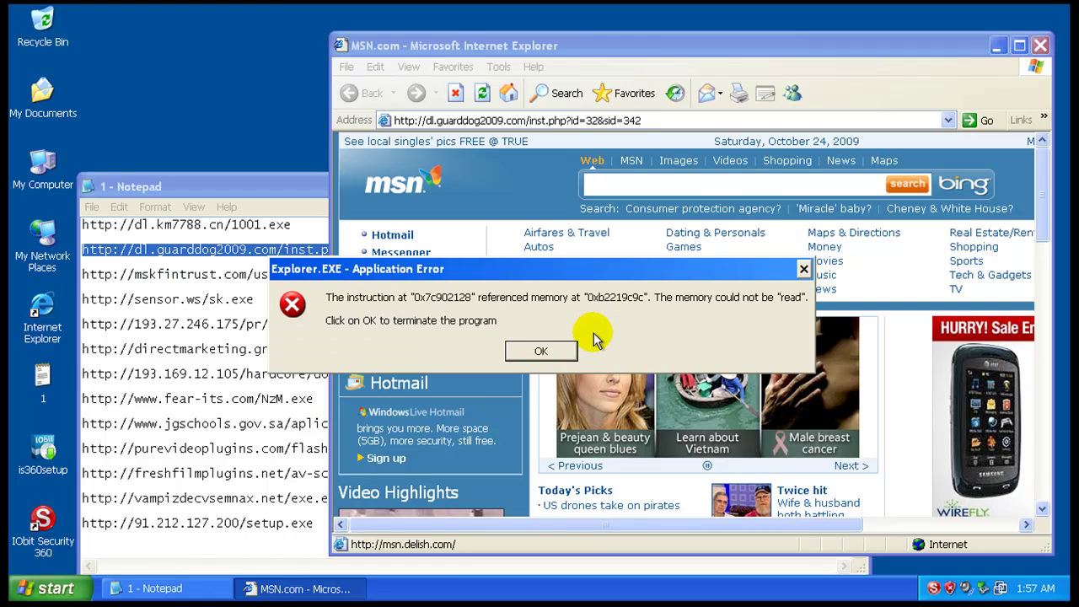
{"action": "left_click", "coordinate": [553, 350]}
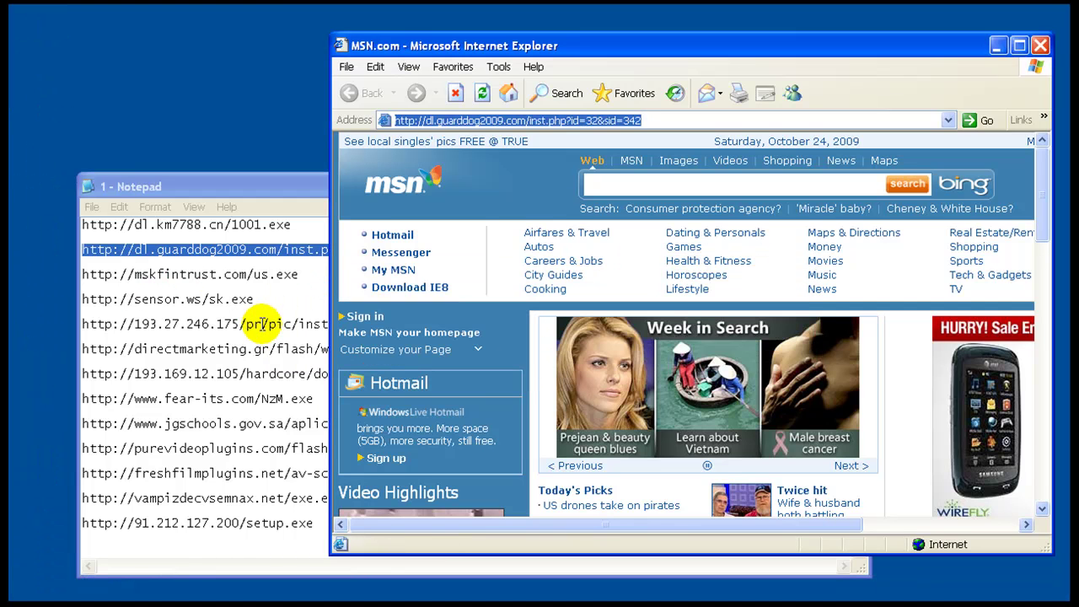
- Copy the mskfintrust.com link and move the test list left and make it taller
{"action": "double_click", "coordinate": [244, 274]}
{"action": "right_click", "coordinate": [249, 276]}
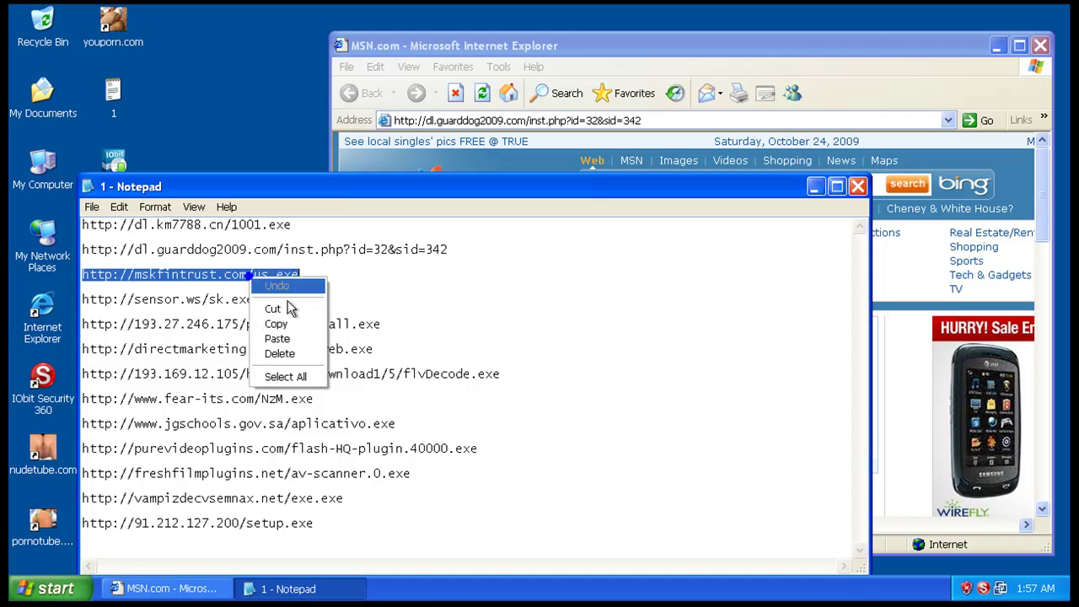
{"action": "left_click", "coordinate": [277, 324]}
{"action": "left_click_drag", "start_coordinate": [435, 188], "coordinate": [356, 193]}
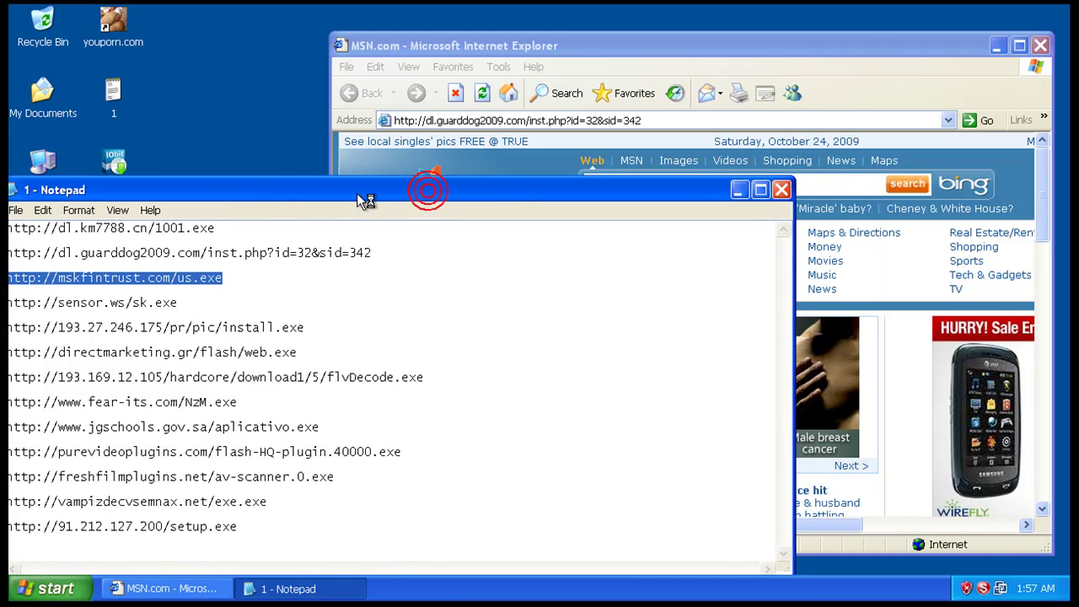
{"action": "left_click_drag", "start_coordinate": [289, 175], "coordinate": [241, 21]}
{"action": "left_click", "coordinate": [846, 53]}
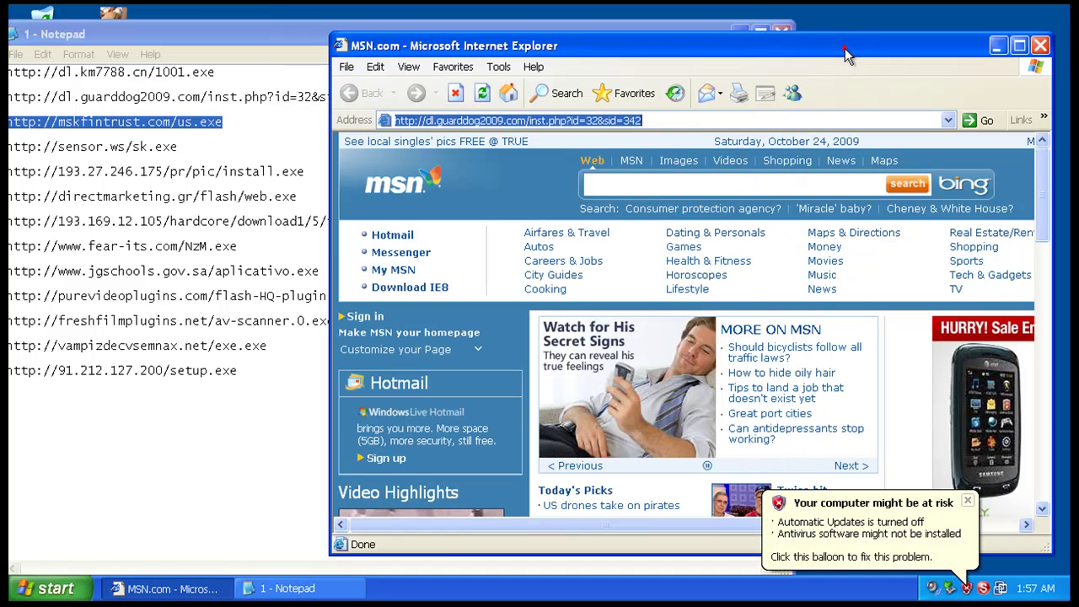
{"action": "right_click", "coordinate": [493, 118]}
{"action": "left_click", "coordinate": [510, 186]}
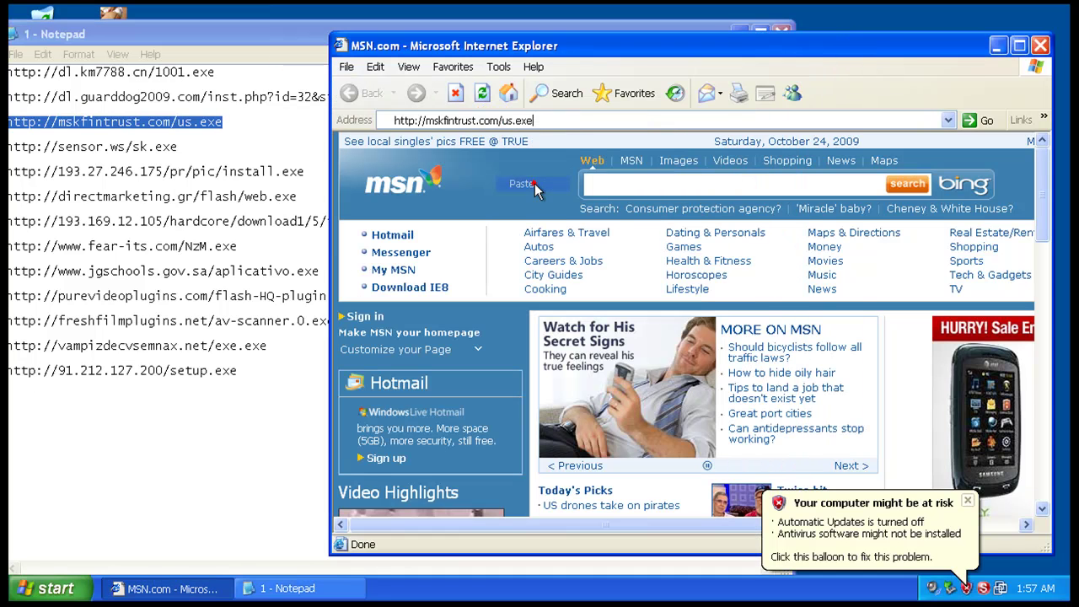
{"action": "key", "text": "Return"}
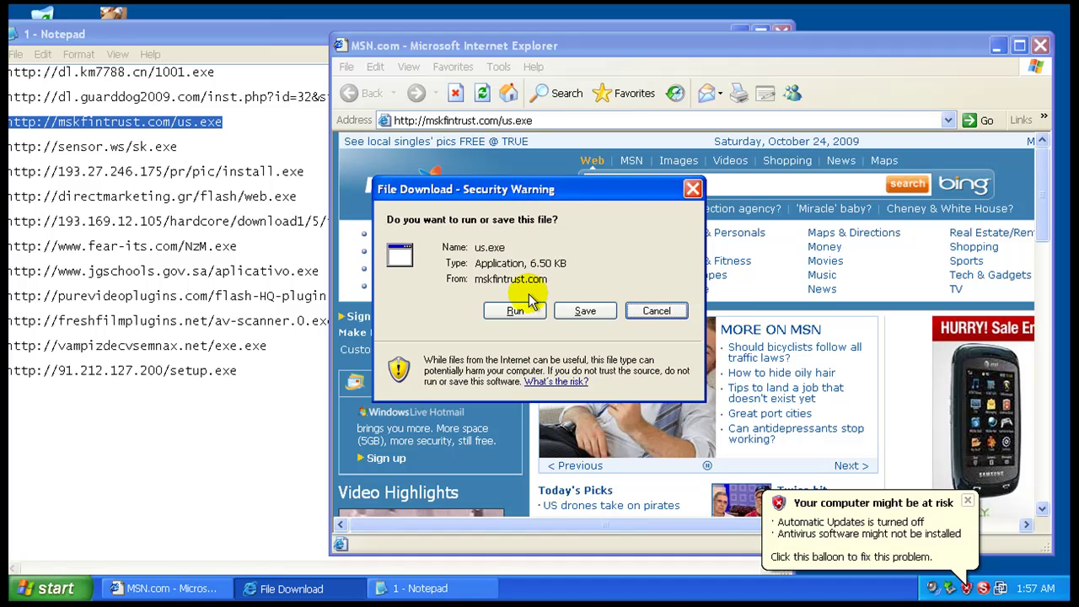
{"action": "left_click", "coordinate": [531, 317]}
{"action": "left_click", "coordinate": [614, 309]}
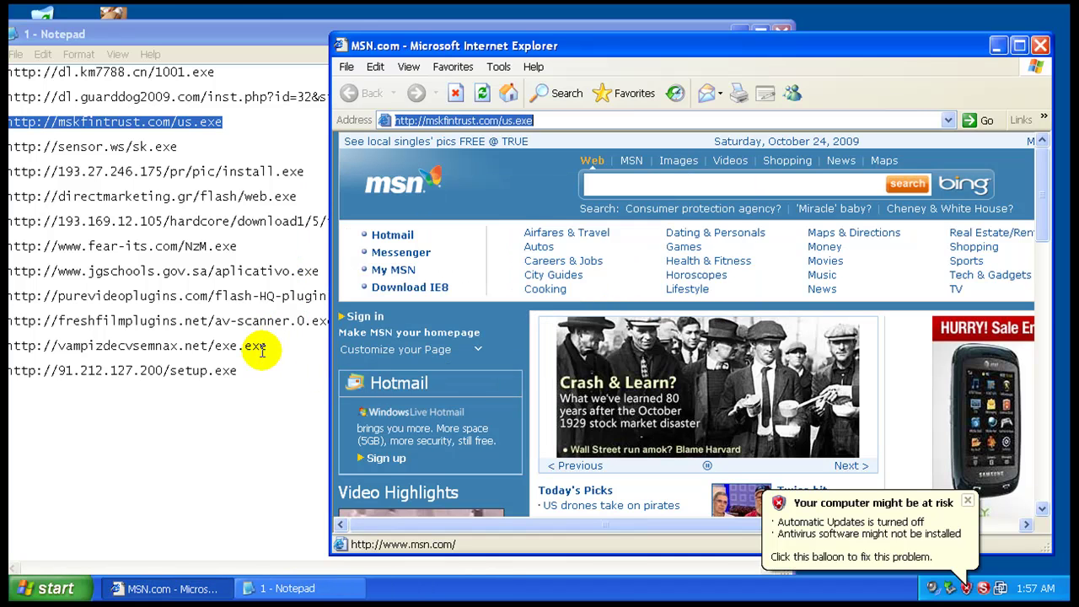
- Copy the sensor.ws link from the test list
{"action": "left_click", "coordinate": [156, 146]}
{"action": "double_click", "coordinate": [156, 145]}
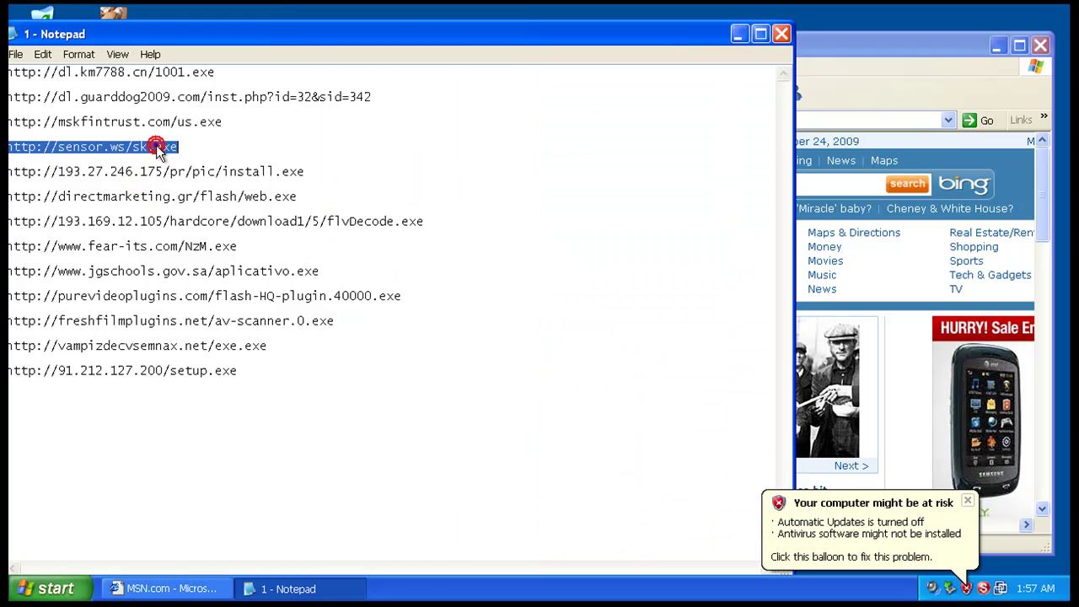
{"action": "right_click", "coordinate": [158, 145]}
{"action": "left_click", "coordinate": [201, 194]}
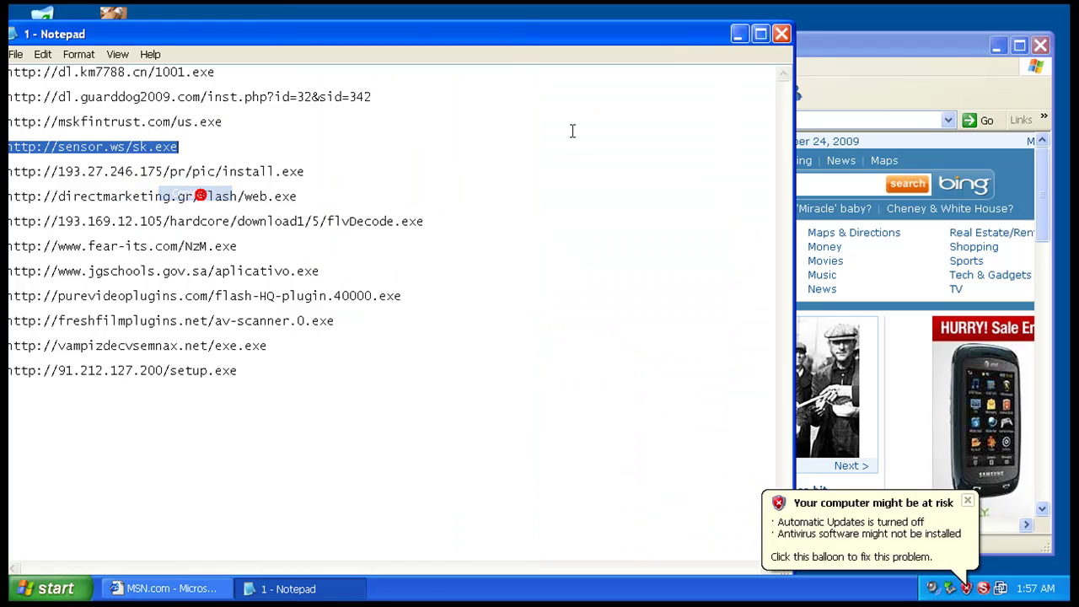
- Load the sensor.ws link in Internet Explorer and run the downloaded sk.exe
{"action": "left_click", "coordinate": [805, 74]}
{"action": "left_click", "coordinate": [590, 120]}
{"action": "right_click", "coordinate": [596, 125]}
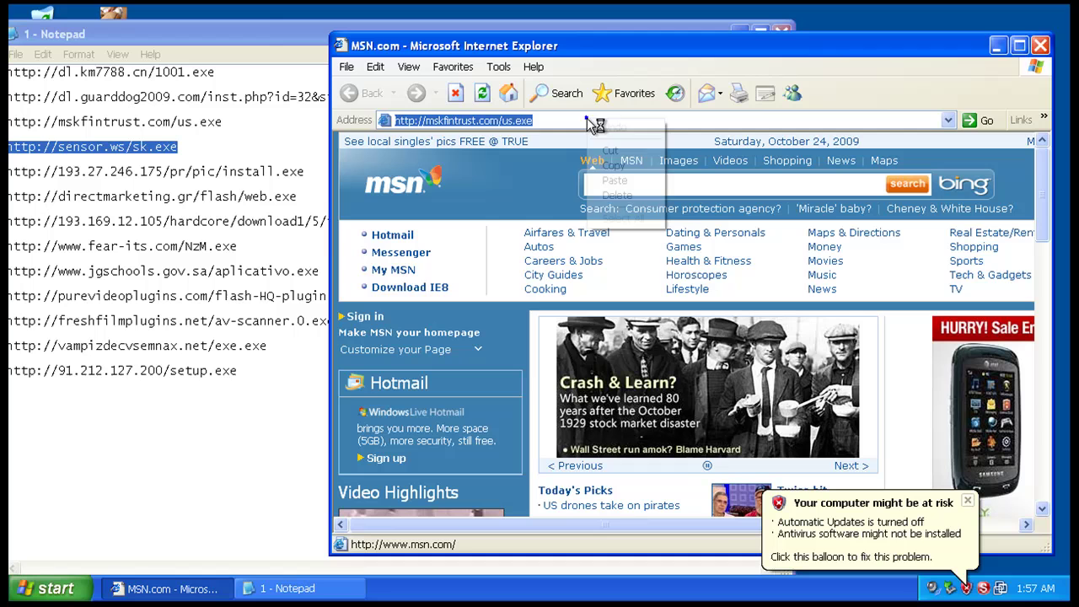
{"action": "left_click", "coordinate": [615, 180]}
{"action": "key", "text": "Return"}
{"action": "left_click", "coordinate": [516, 312]}
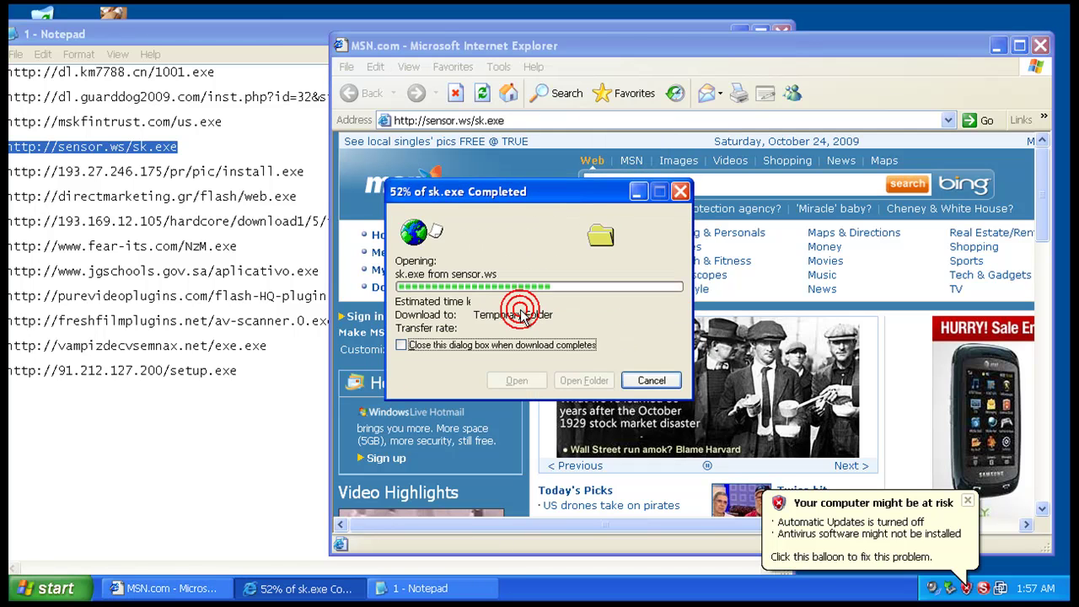
{"action": "left_click", "coordinate": [634, 314]}
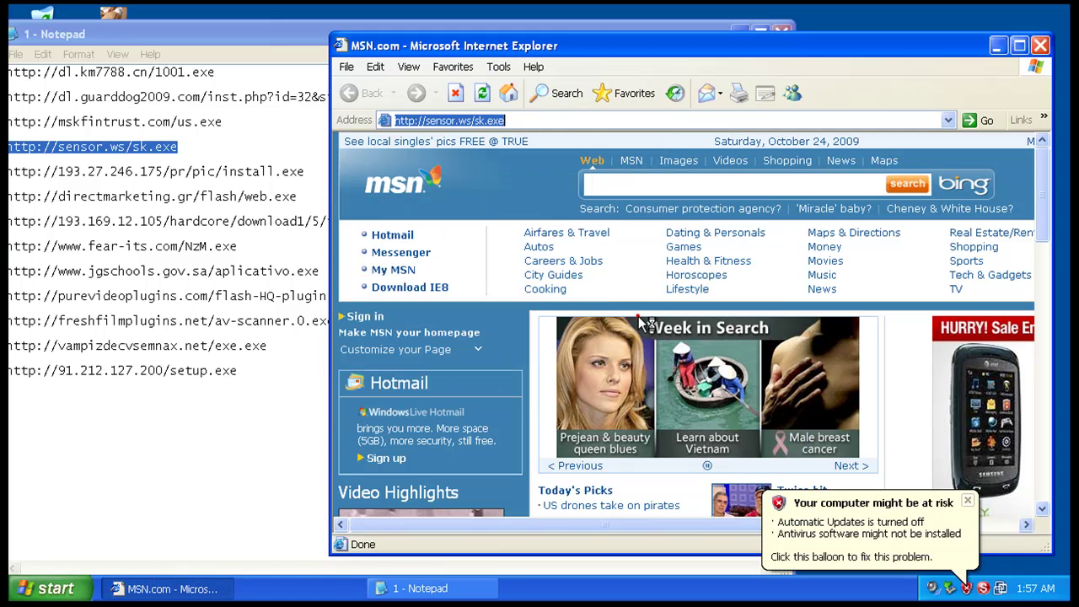
- Open the 193.27.246.175 install.exe link and run install.exe despite the warning
{"action": "triple_click", "coordinate": [190, 172]}
{"action": "right_click", "coordinate": [202, 172]}
{"action": "left_click", "coordinate": [221, 220]}
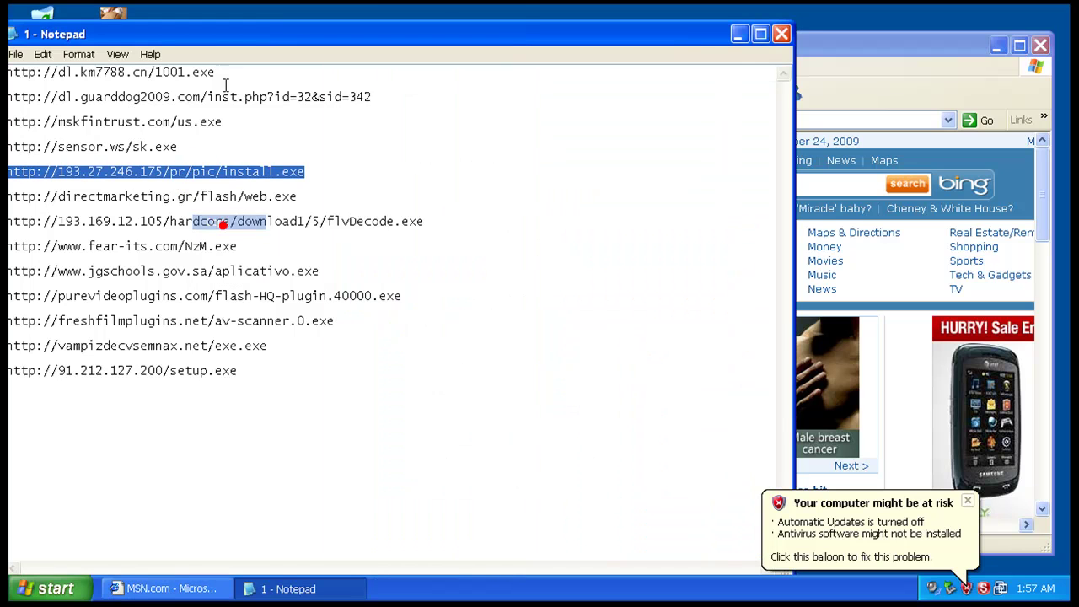
{"action": "left_click", "coordinate": [927, 75]}
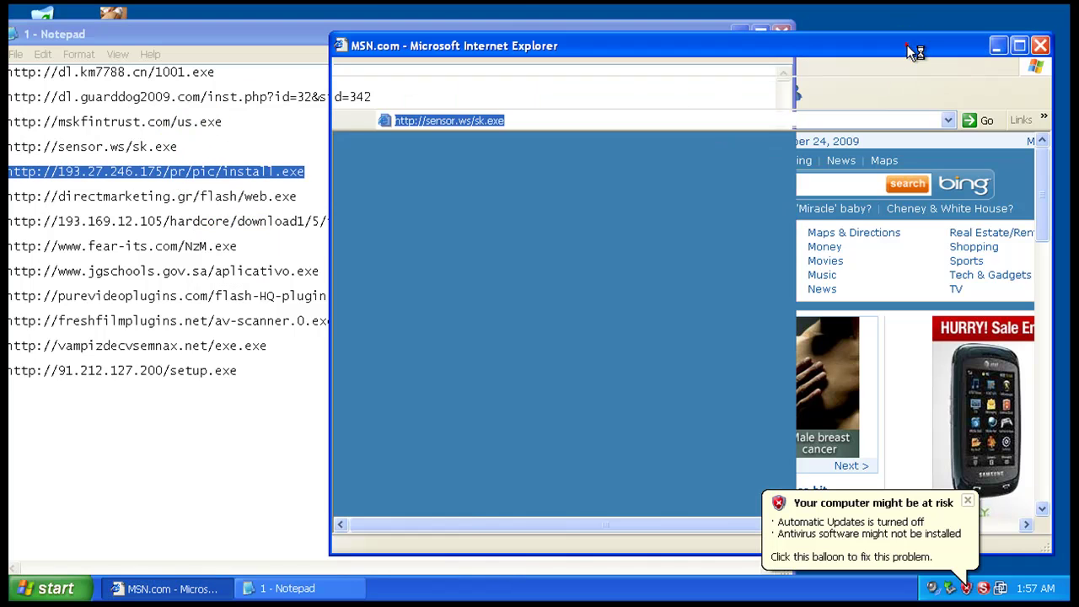
{"action": "right_click", "coordinate": [693, 121]}
{"action": "left_click", "coordinate": [755, 180]}
{"action": "key", "text": "Return"}
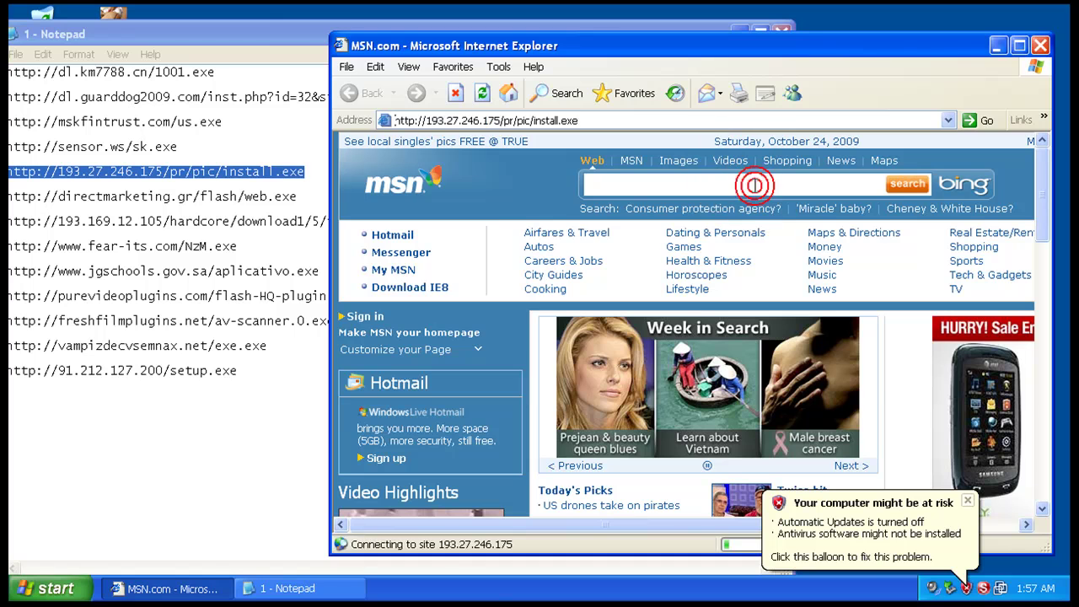
{"action": "key", "text": "Return"}
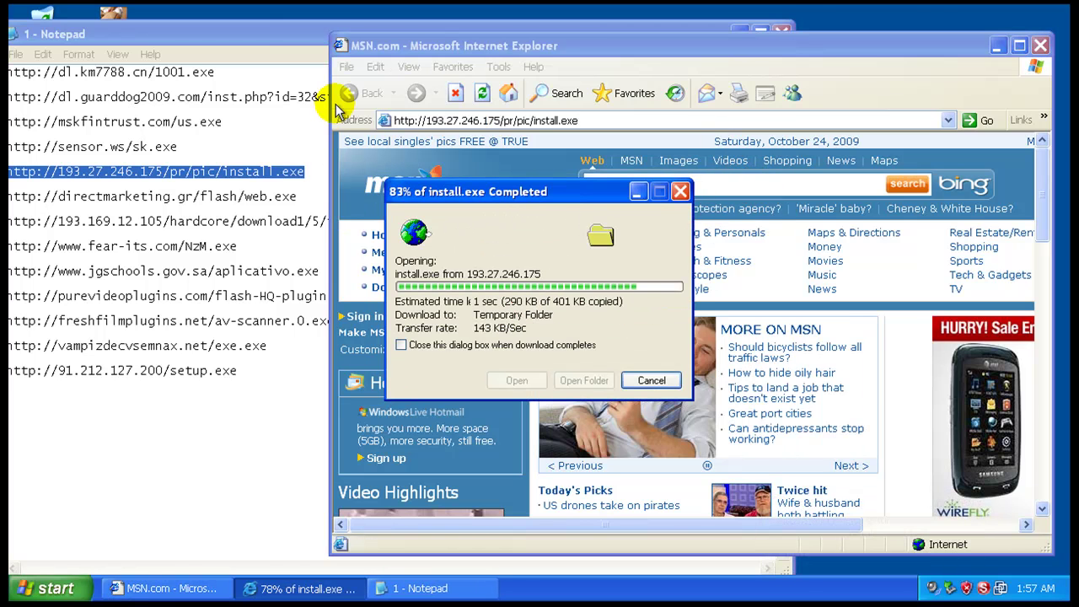
{"action": "left_click", "coordinate": [639, 327]}
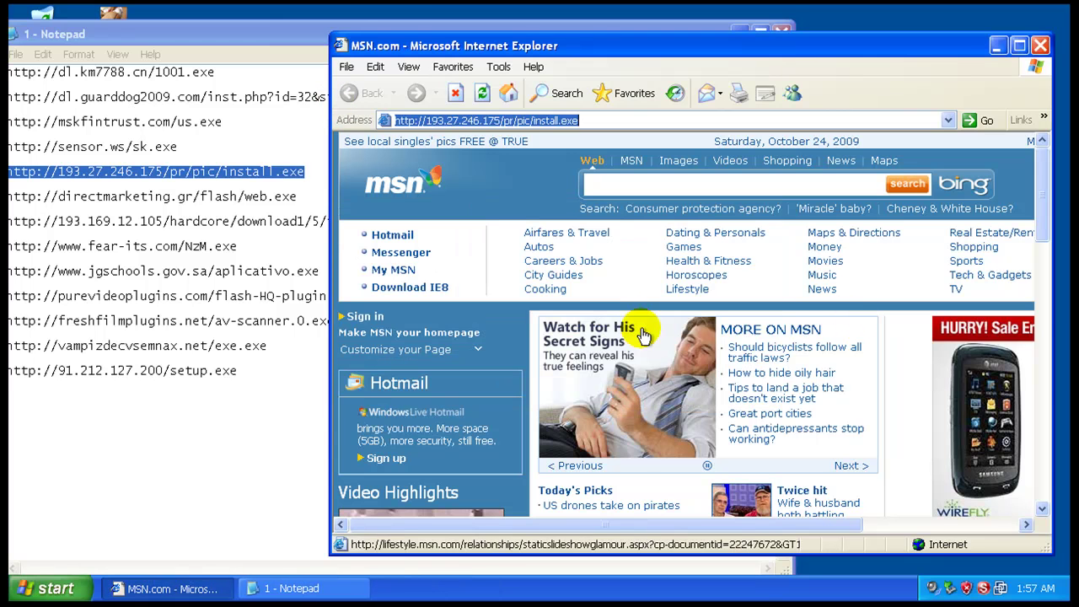
{"action": "left_click", "coordinate": [258, 195]}
{"action": "double_click", "coordinate": [258, 196]}
{"action": "right_click", "coordinate": [258, 196]}
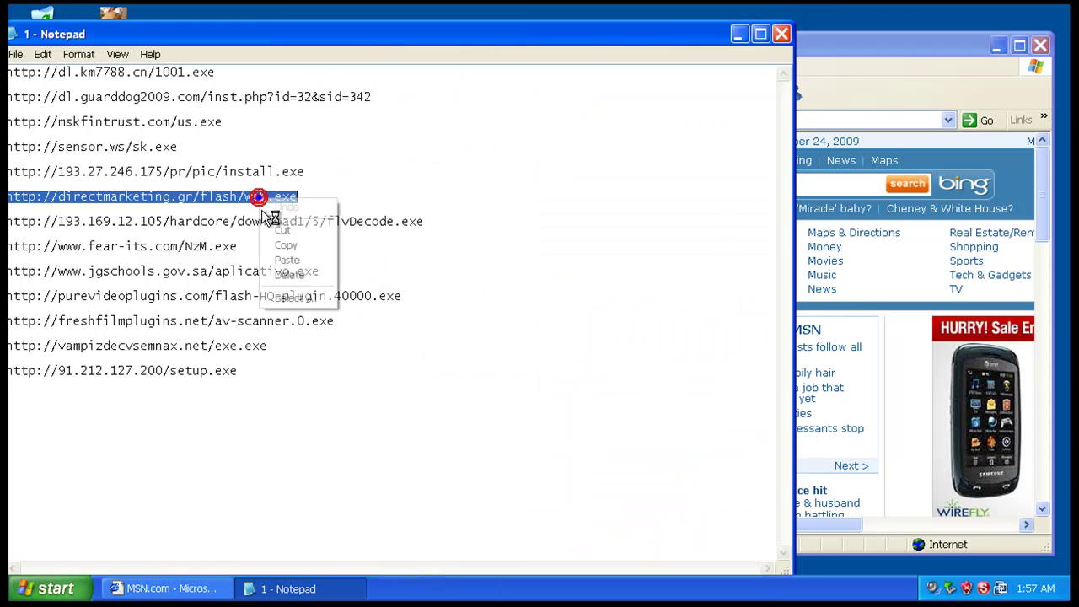
{"action": "left_click", "coordinate": [309, 245]}
{"action": "left_click", "coordinate": [834, 46]}
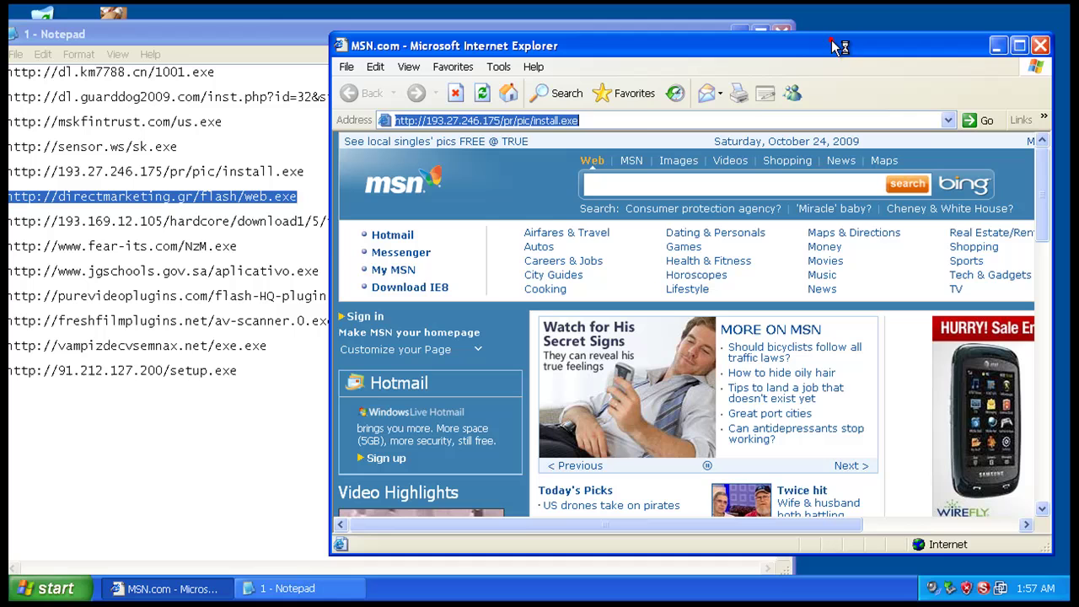
{"action": "right_click", "coordinate": [630, 120]}
{"action": "left_click", "coordinate": [683, 181]}
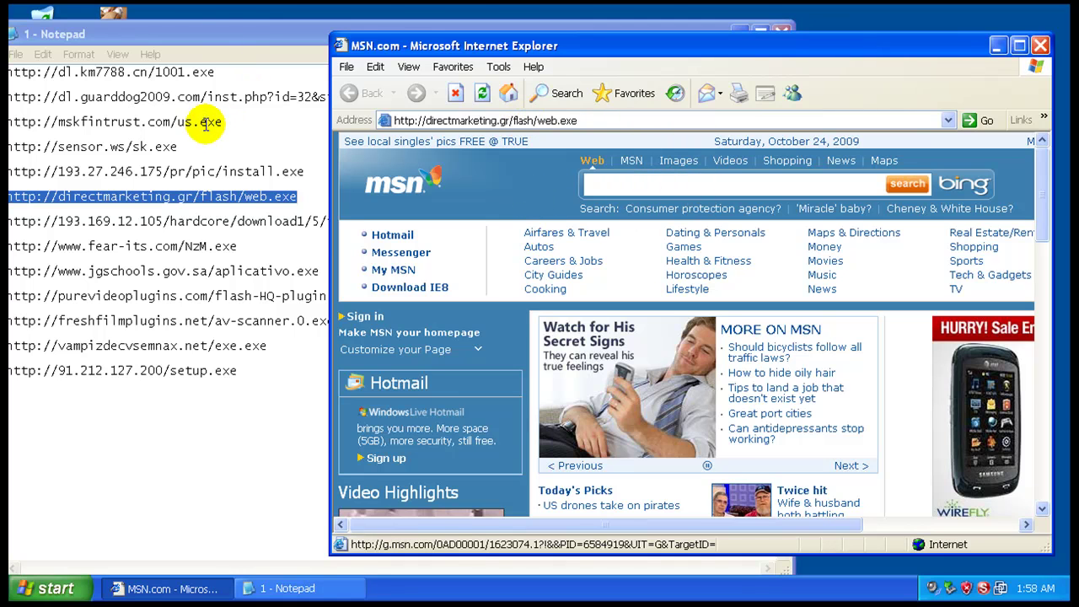
{"action": "key", "text": "Return"}
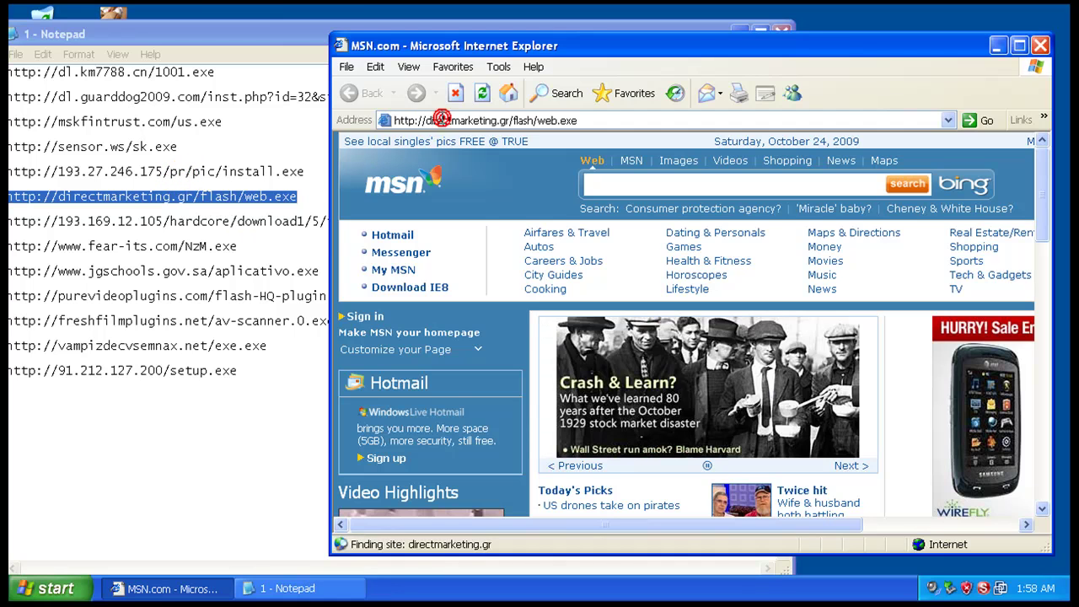
- Open the flvDecode.exe link, run the file, and dismiss the installer it launches
{"action": "left_click", "coordinate": [281, 221]}
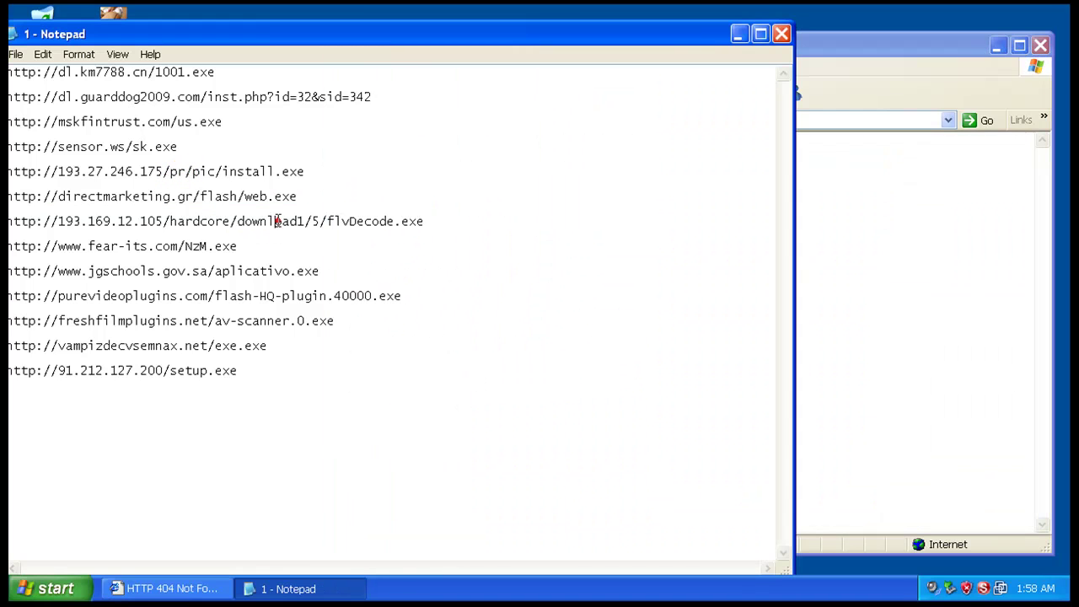
{"action": "double_click", "coordinate": [282, 222]}
{"action": "right_click", "coordinate": [282, 224]}
{"action": "left_click", "coordinate": [332, 270]}
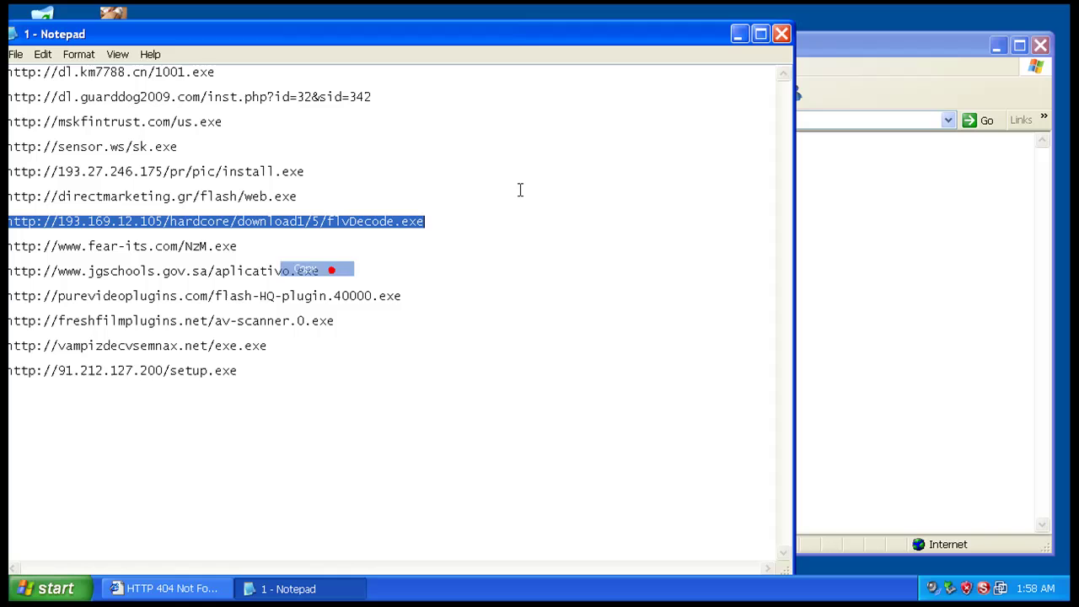
{"action": "left_click", "coordinate": [818, 44]}
{"action": "left_click", "coordinate": [597, 120]}
{"action": "right_click", "coordinate": [597, 121]}
{"action": "left_click", "coordinate": [627, 184]}
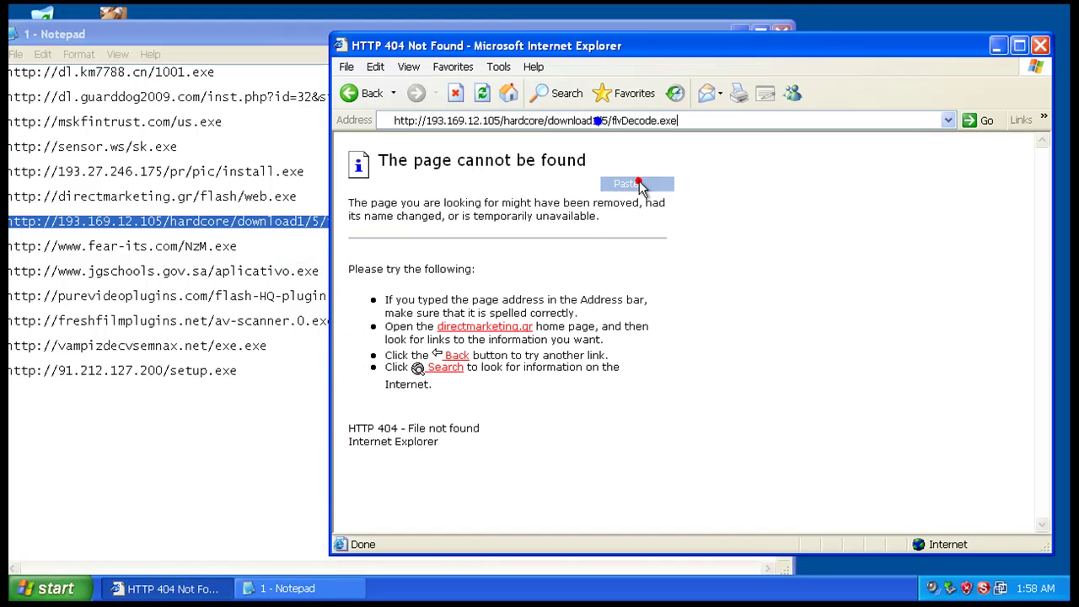
{"action": "key", "text": "Return"}
{"action": "left_click", "coordinate": [512, 312]}
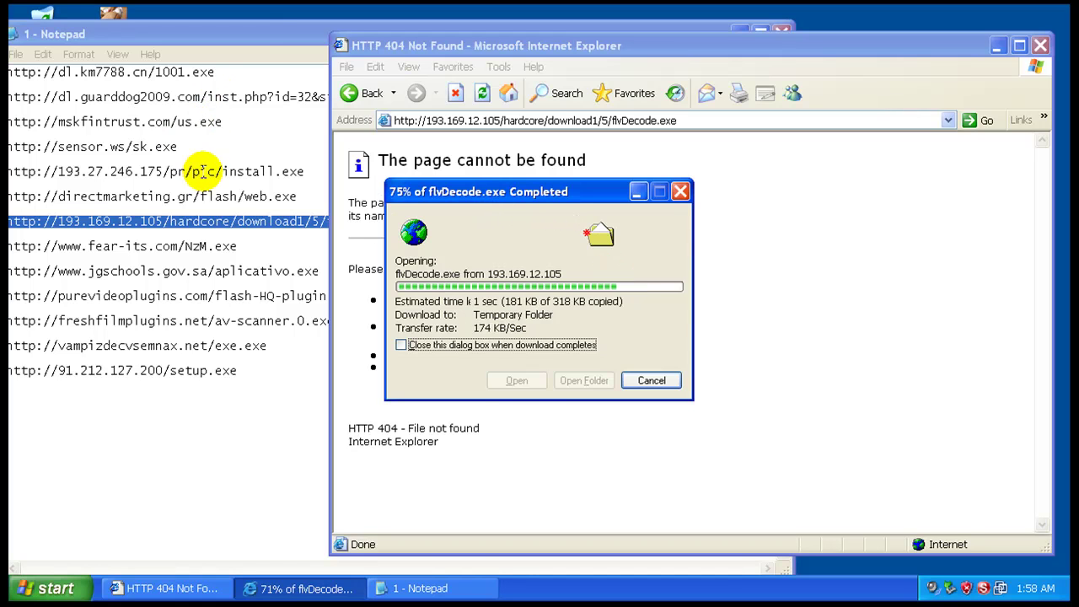
{"action": "left_click", "coordinate": [578, 284]}
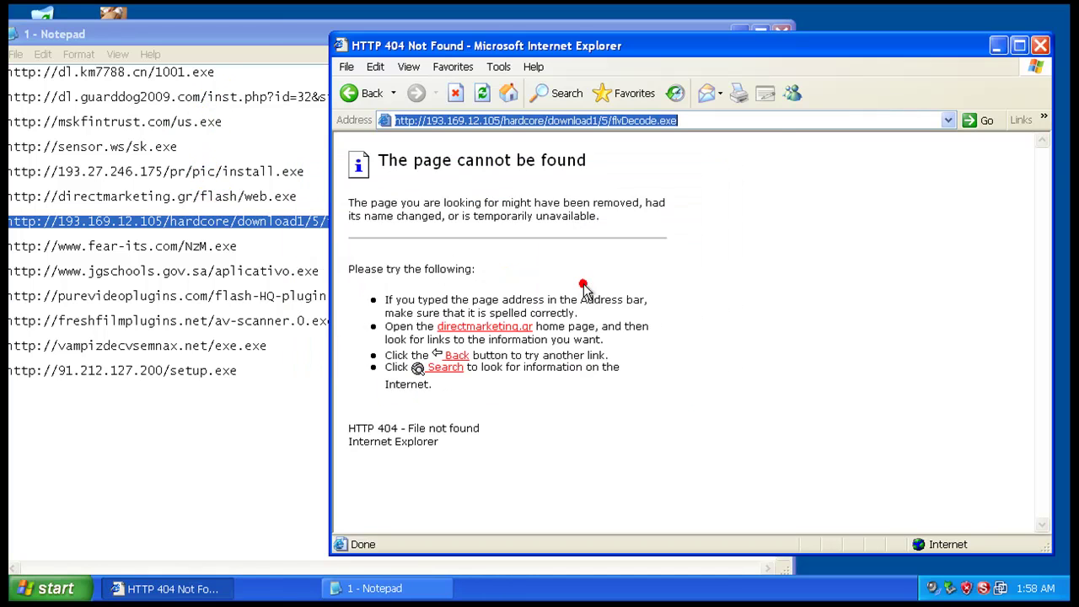
{"action": "left_click", "coordinate": [504, 460]}
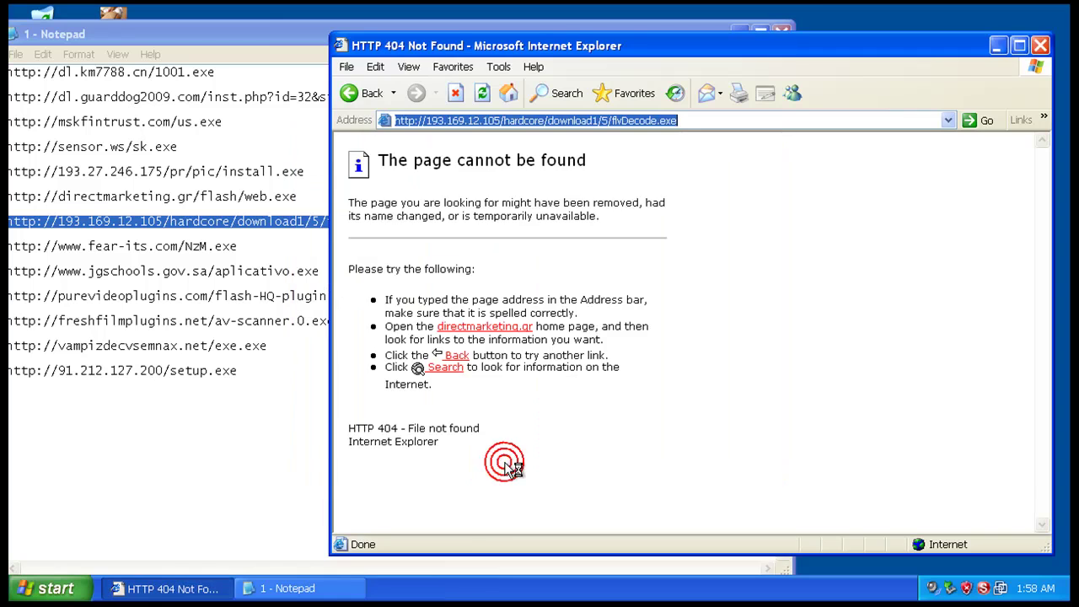
- Open the fear-its.com link and run the downloaded NzM.exe despite the warning
{"action": "left_click", "coordinate": [207, 251]}
{"action": "double_click", "coordinate": [211, 247]}
{"action": "right_click", "coordinate": [211, 250]}
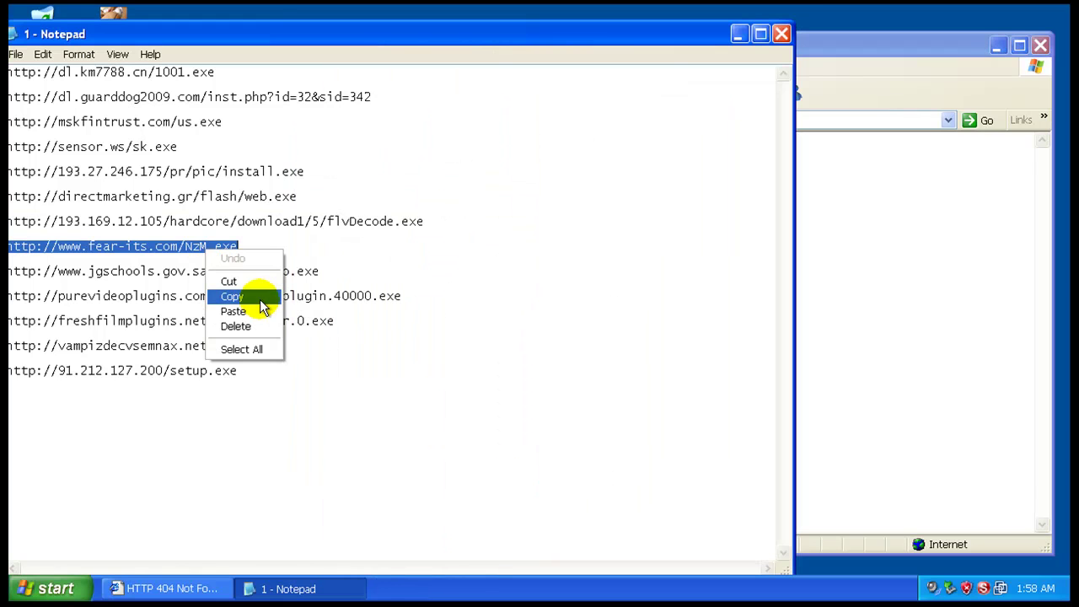
{"action": "left_click", "coordinate": [260, 297]}
{"action": "left_click", "coordinate": [909, 57]}
{"action": "right_click", "coordinate": [761, 120]}
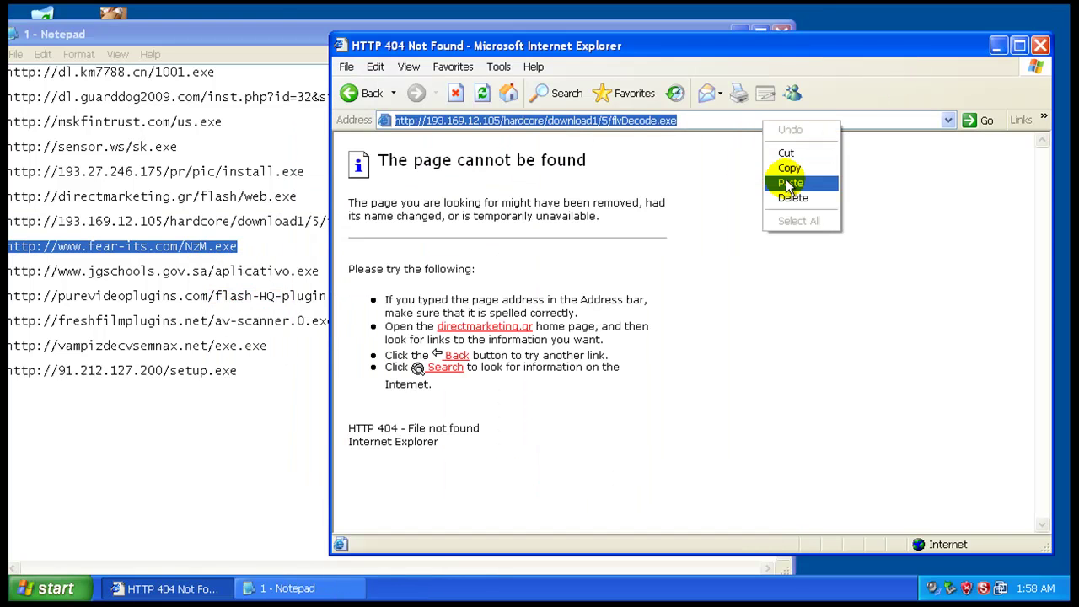
{"action": "left_click", "coordinate": [788, 174]}
{"action": "key", "text": "Return"}
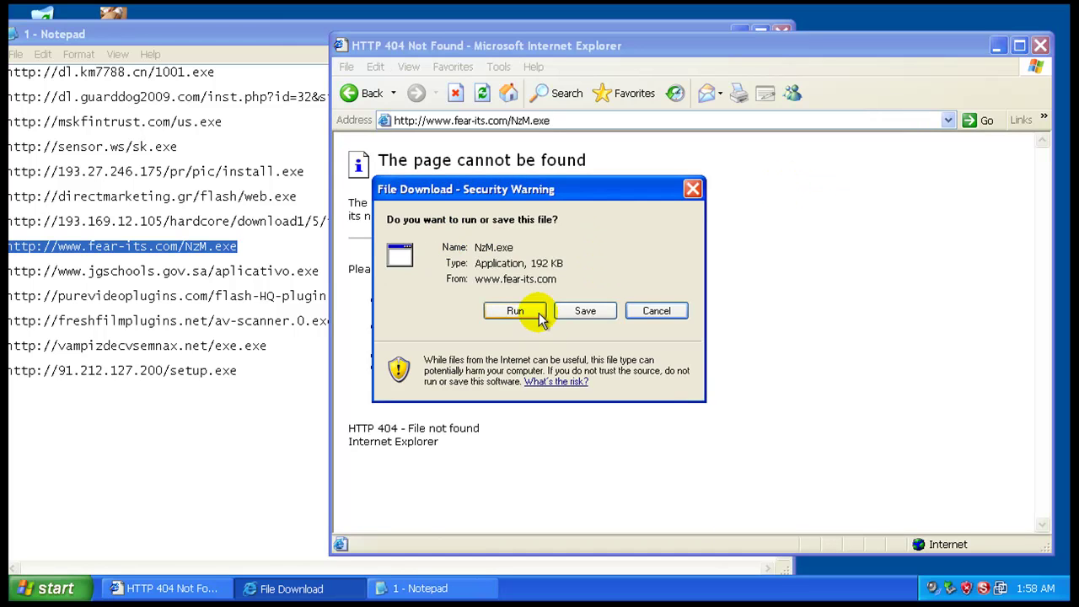
{"action": "left_click", "coordinate": [540, 310]}
{"action": "left_click", "coordinate": [624, 325]}
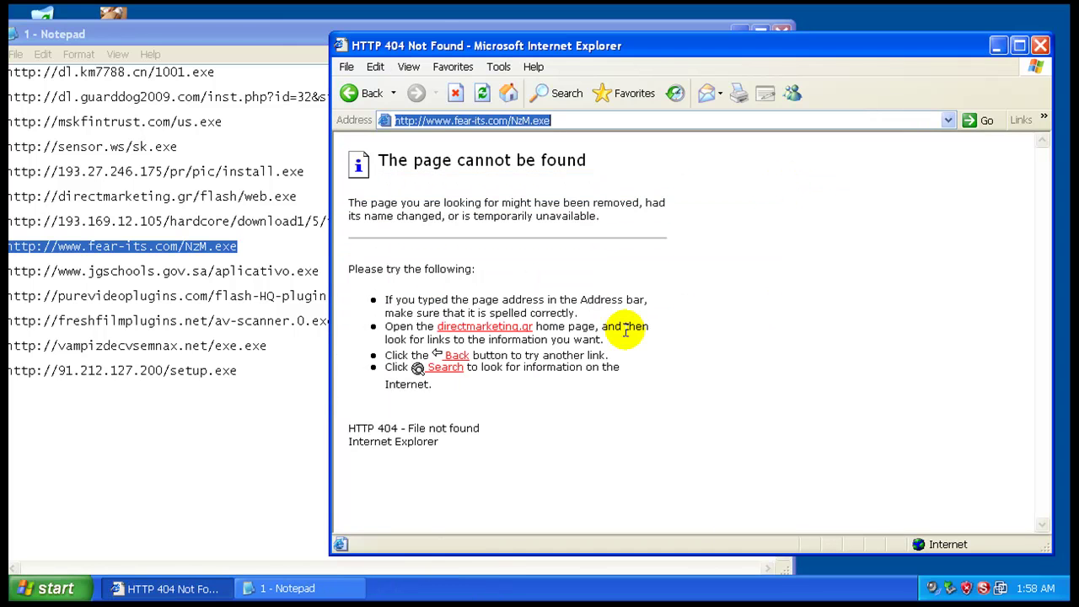
{"action": "double_click", "coordinate": [247, 270]}
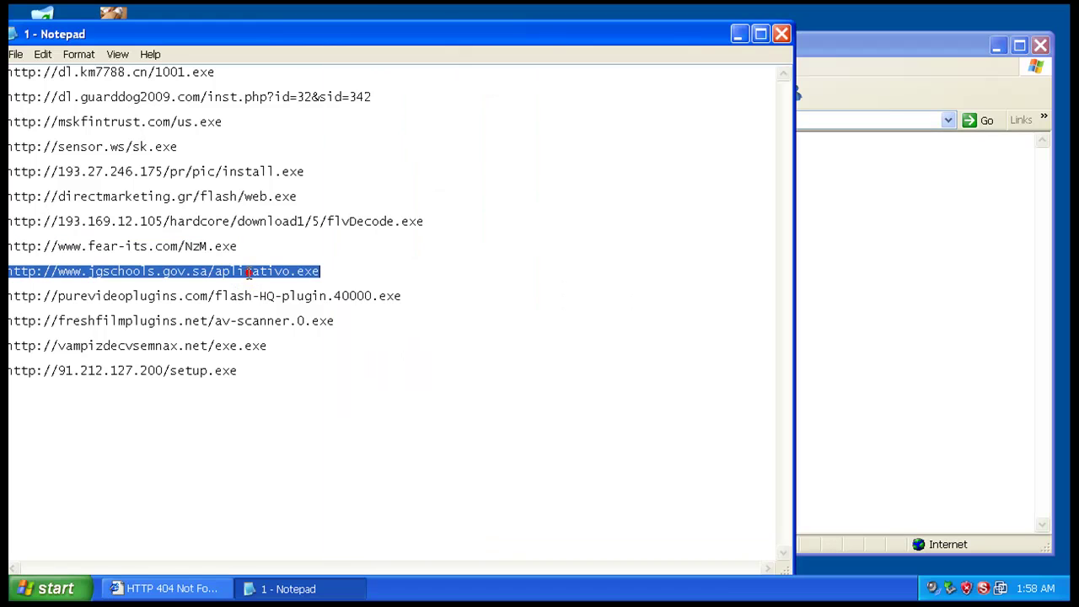
{"action": "right_click", "coordinate": [249, 270]}
{"action": "left_click", "coordinate": [306, 321]}
{"action": "left_click", "coordinate": [832, 47]}
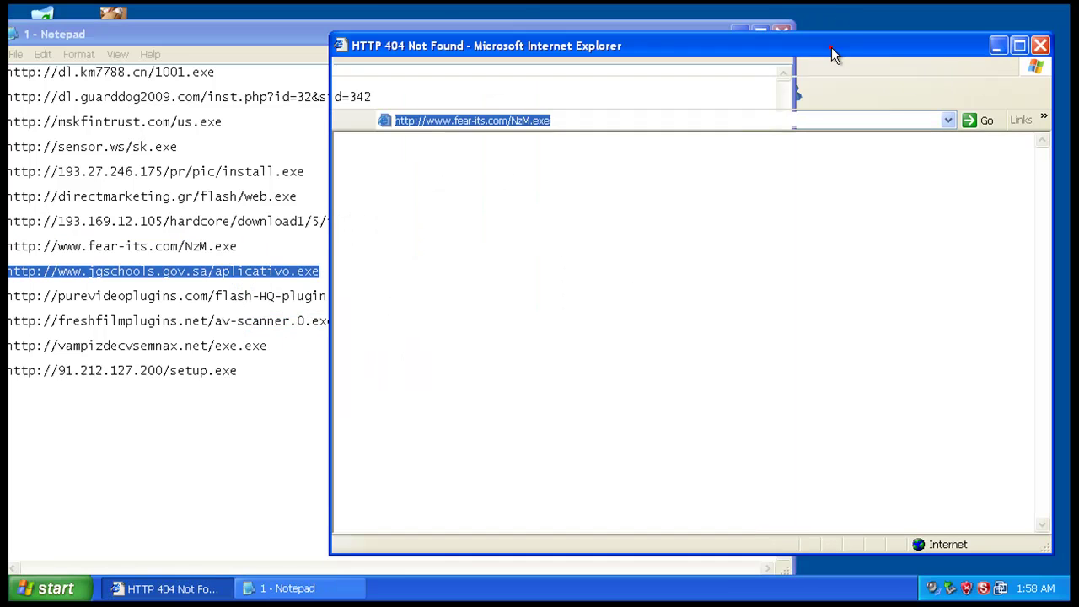
{"action": "right_click", "coordinate": [478, 120]}
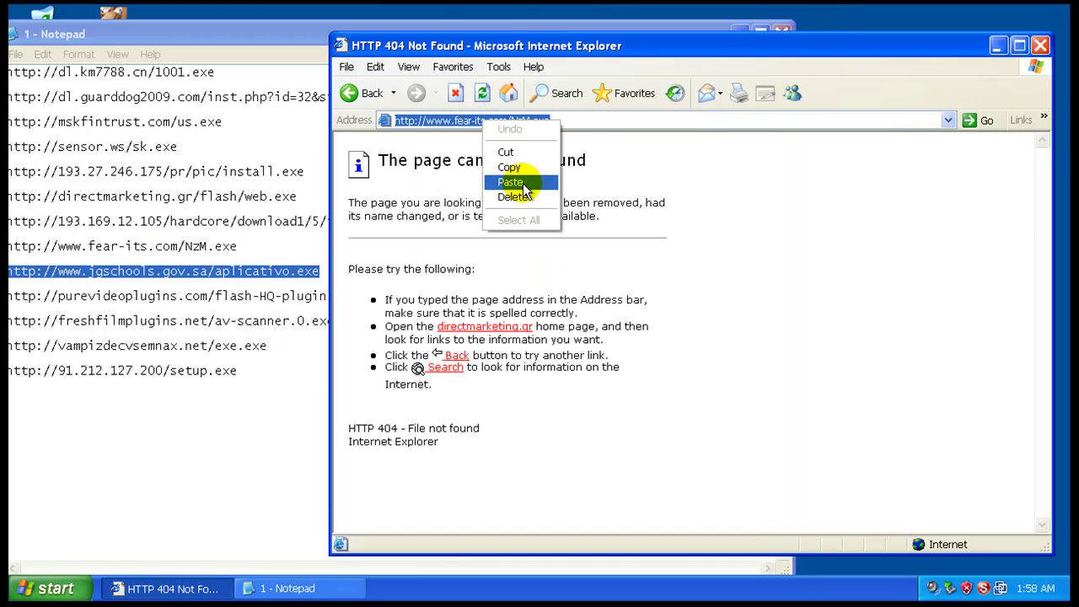
{"action": "left_click", "coordinate": [523, 184]}
{"action": "key", "text": "Return"}
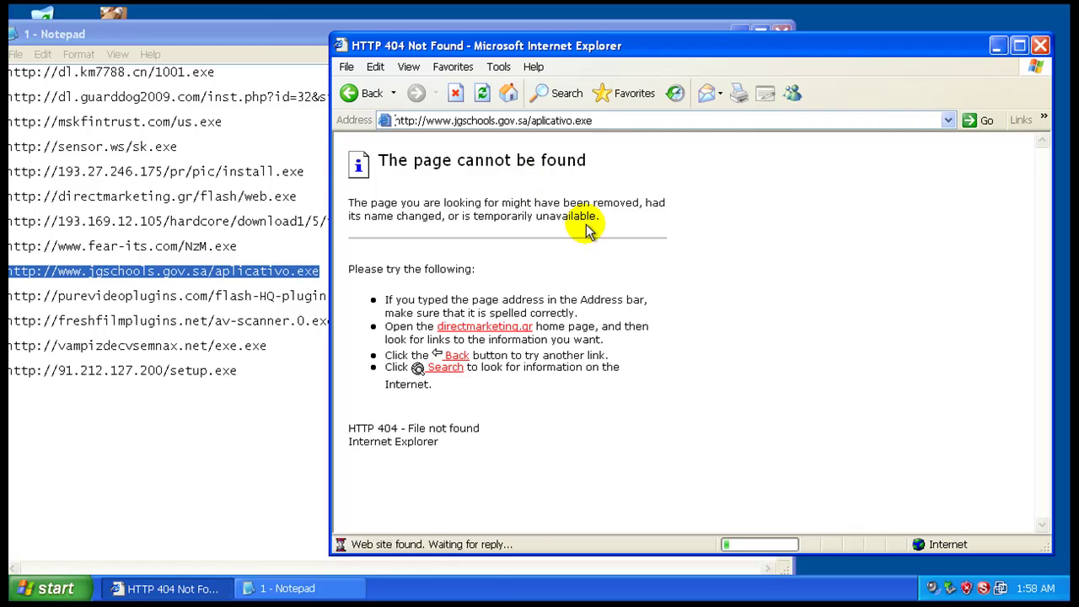
{"action": "left_click", "coordinate": [515, 311]}
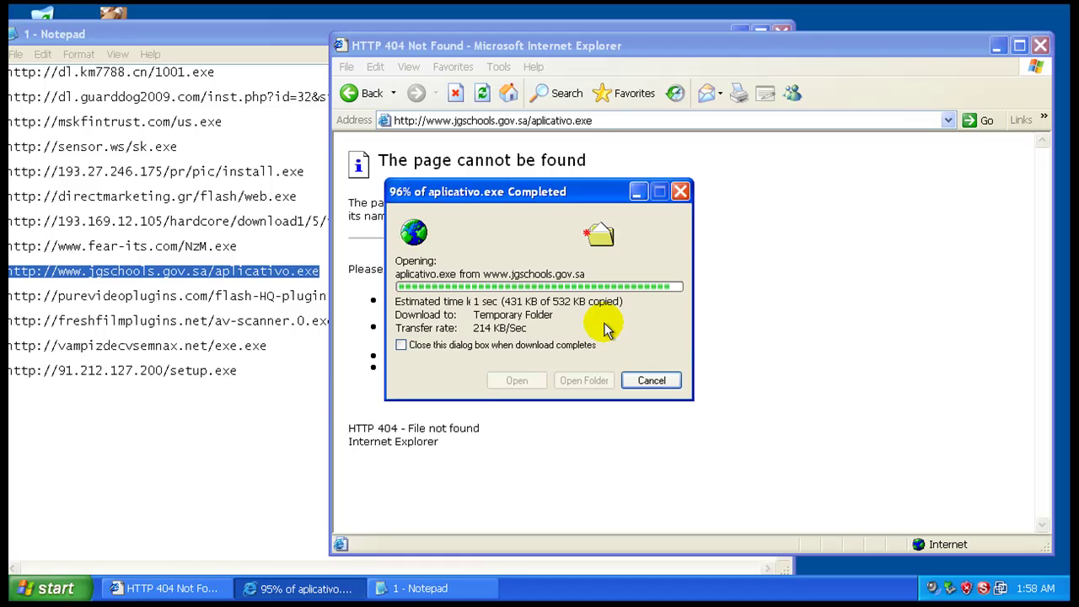
{"action": "left_click", "coordinate": [687, 321]}
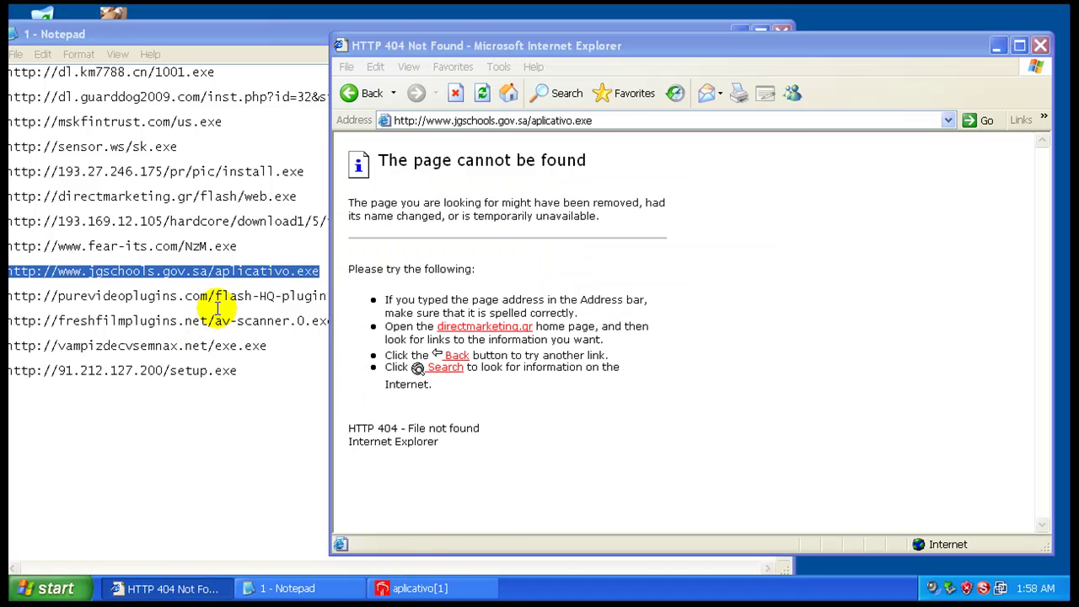
- Copy the purevideoplugins URL from Notepad into Internet Explorer's address bar and load it
{"action": "double_click", "coordinate": [212, 298]}
{"action": "right_click", "coordinate": [210, 296]}
{"action": "key", "text": "c"}
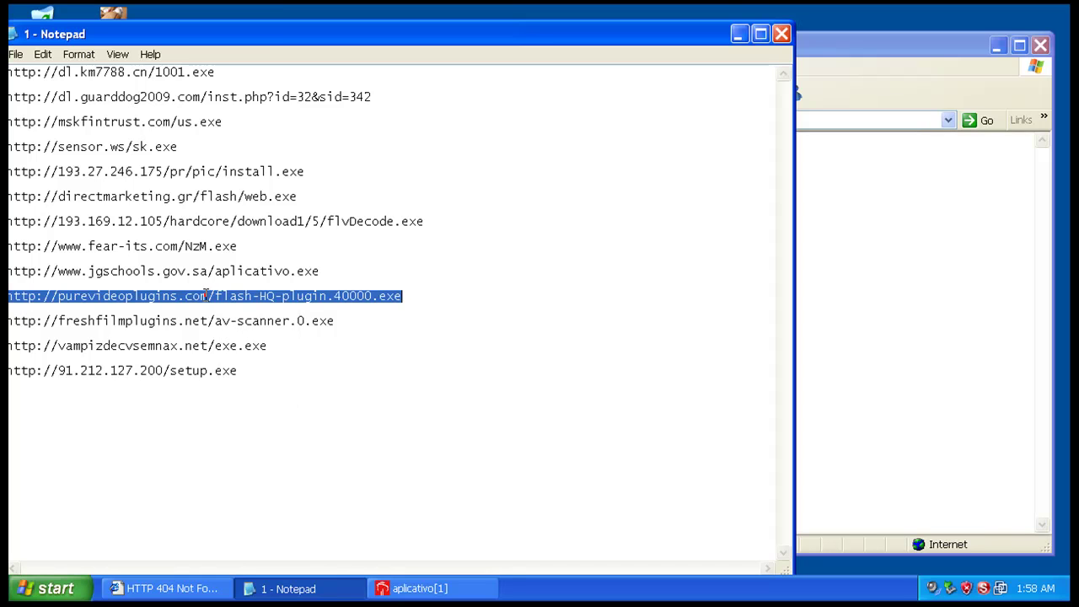
{"action": "right_click", "coordinate": [210, 296]}
{"action": "left_click", "coordinate": [241, 342]}
{"action": "left_click", "coordinate": [871, 53]}
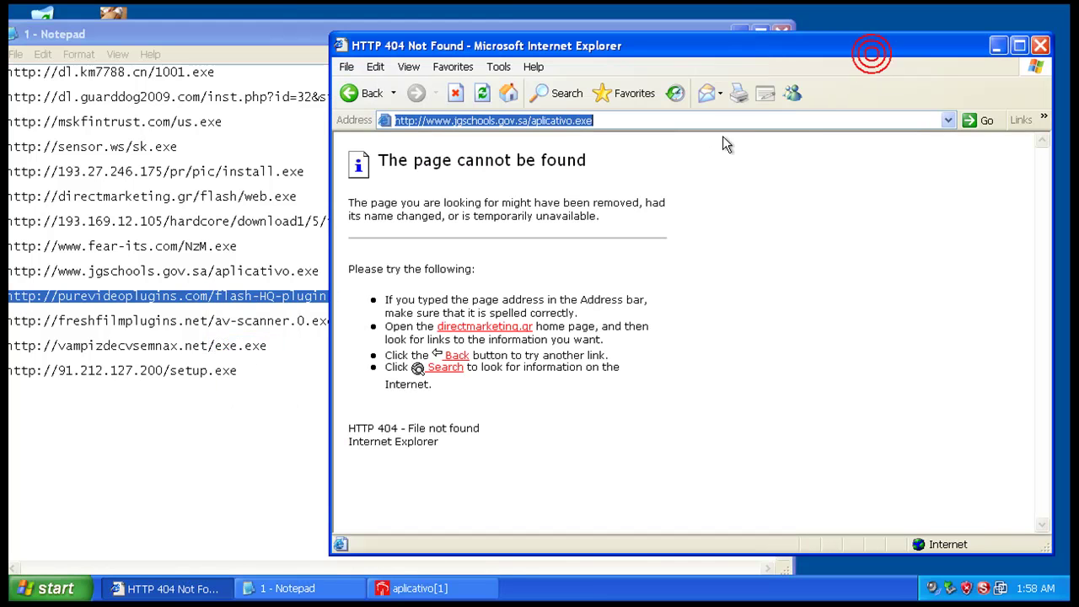
{"action": "right_click", "coordinate": [725, 120]}
{"action": "left_click", "coordinate": [759, 180]}
{"action": "key", "text": "Return"}
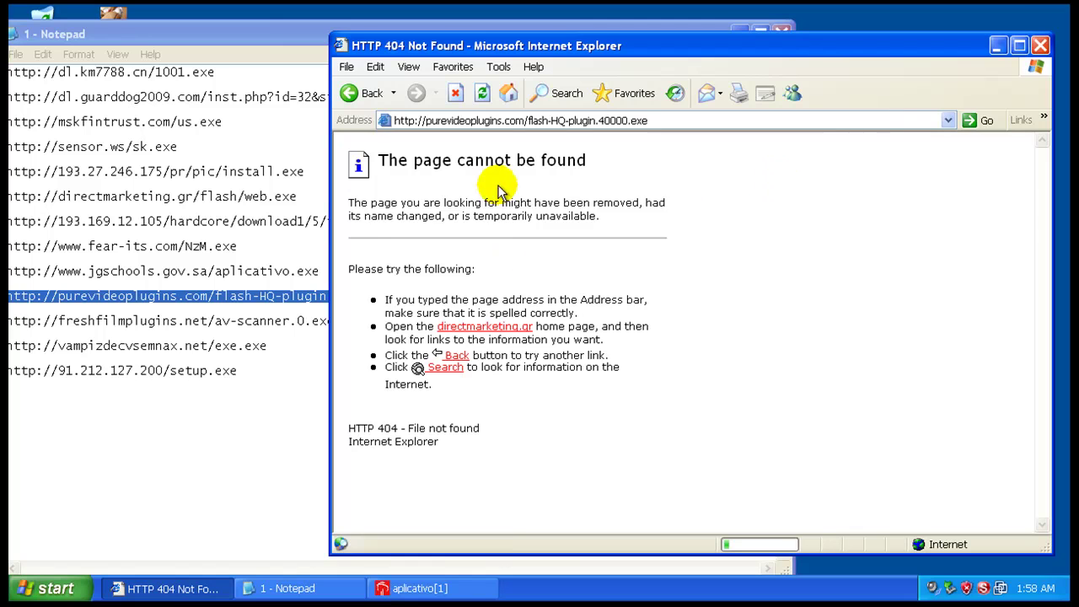
{"action": "left_click", "coordinate": [209, 367]}
{"action": "double_click", "coordinate": [207, 369]}
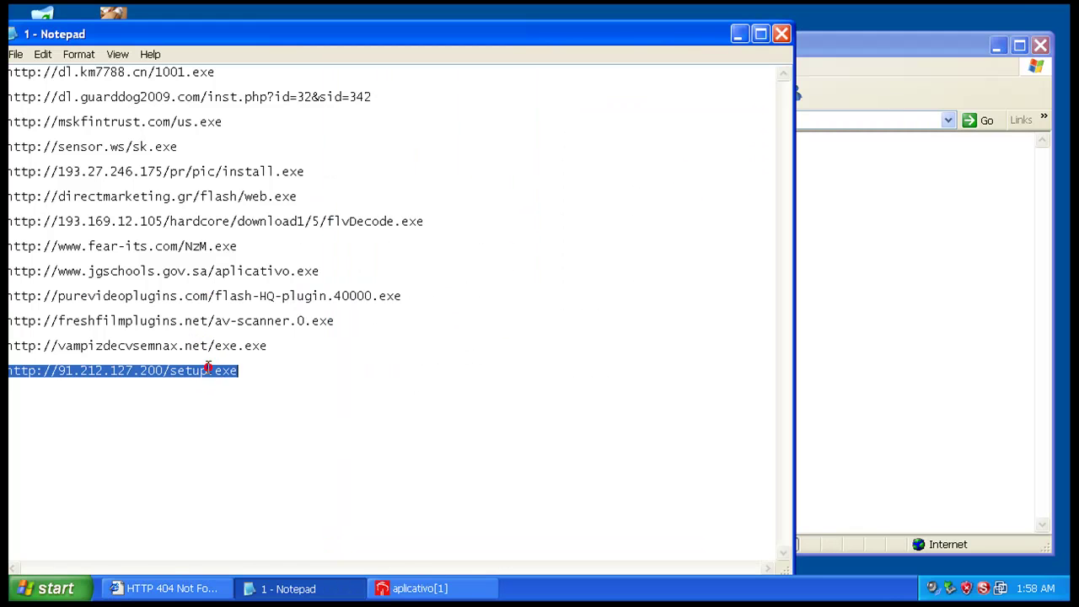
{"action": "right_click", "coordinate": [208, 368]}
{"action": "left_click", "coordinate": [253, 414]}
{"action": "left_click", "coordinate": [836, 52]}
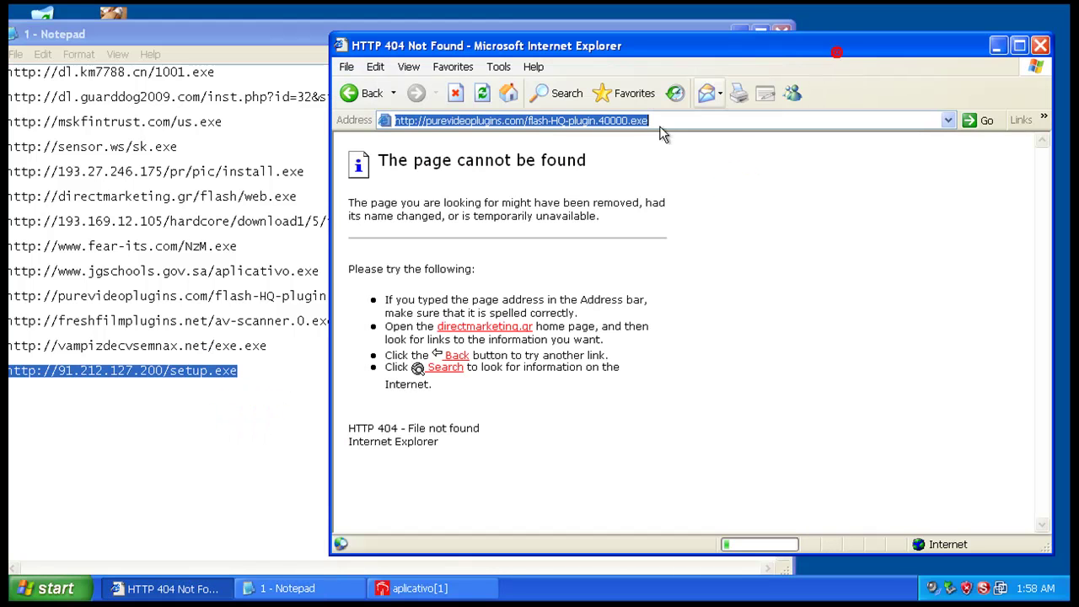
{"action": "right_click", "coordinate": [660, 127]}
{"action": "left_click", "coordinate": [702, 188]}
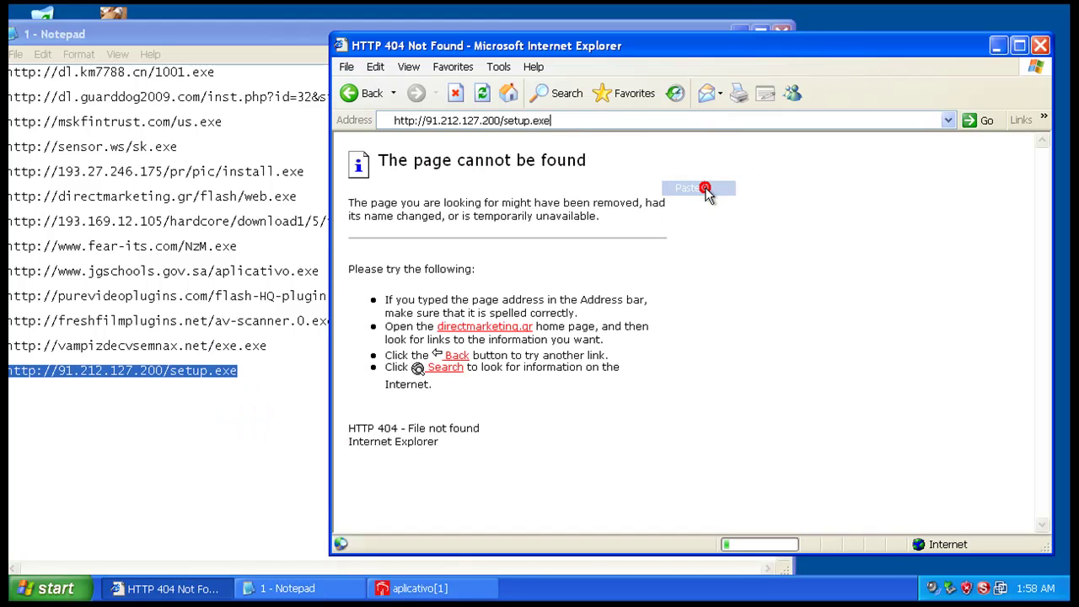
{"action": "key", "text": "Return"}
{"action": "left_click", "coordinate": [435, 309]}
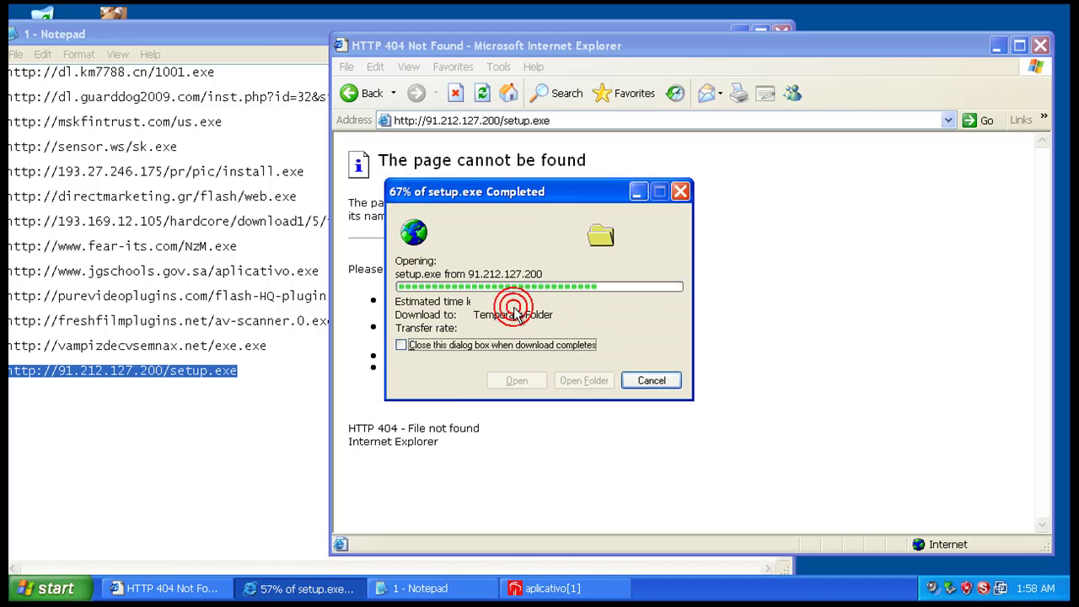
{"action": "left_click", "coordinate": [596, 312]}
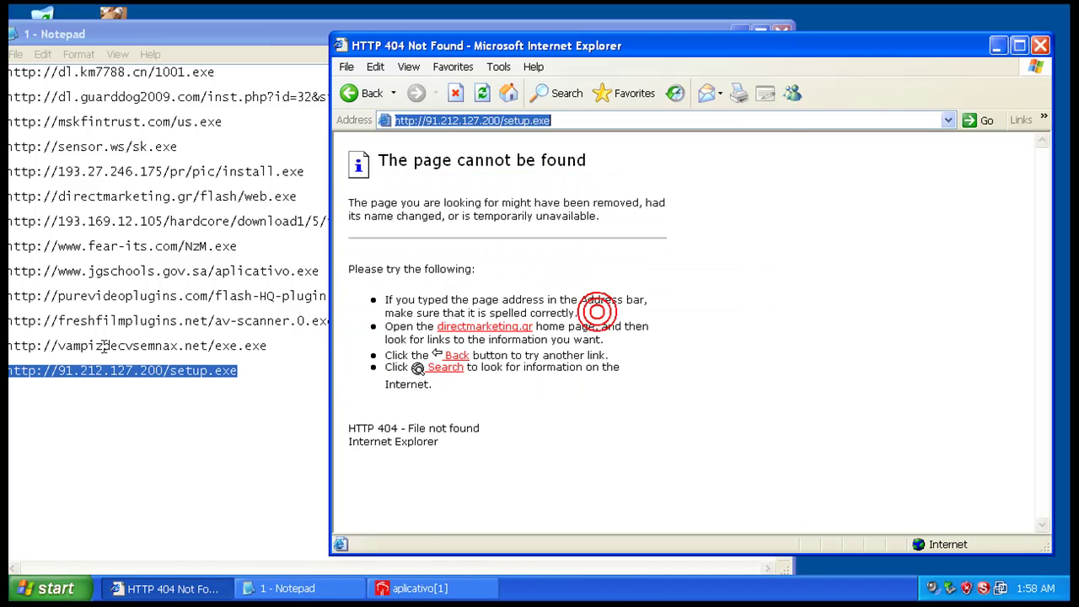
{"action": "left_click", "coordinate": [112, 347]}
{"action": "key", "text": "Home"}
{"action": "key", "text": "shift+End"}
{"action": "right_click", "coordinate": [129, 346]}
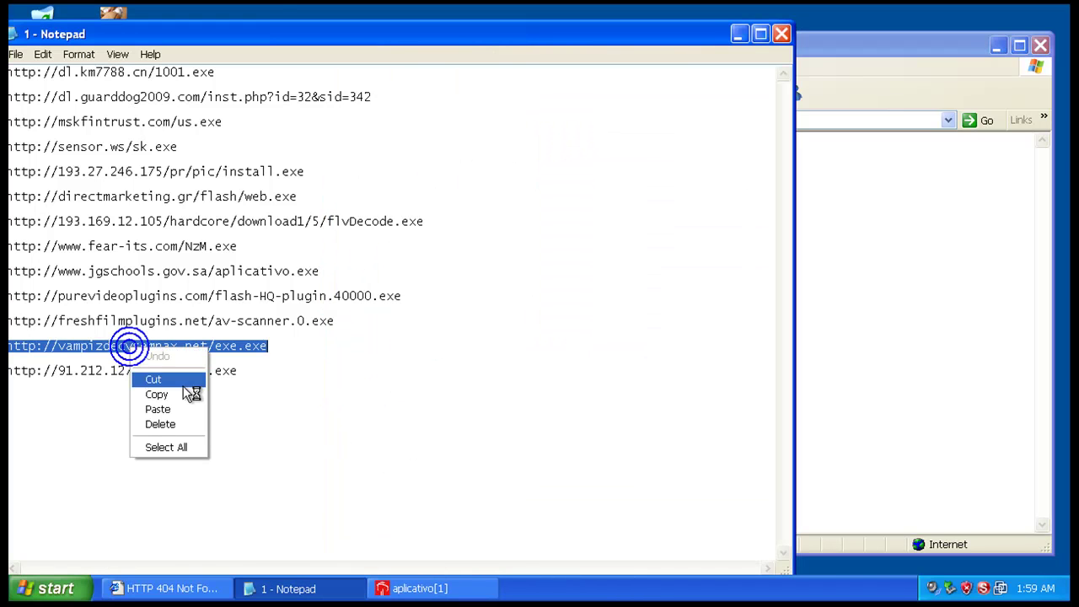
{"action": "left_click", "coordinate": [157, 393]}
{"action": "left_click", "coordinate": [919, 47]}
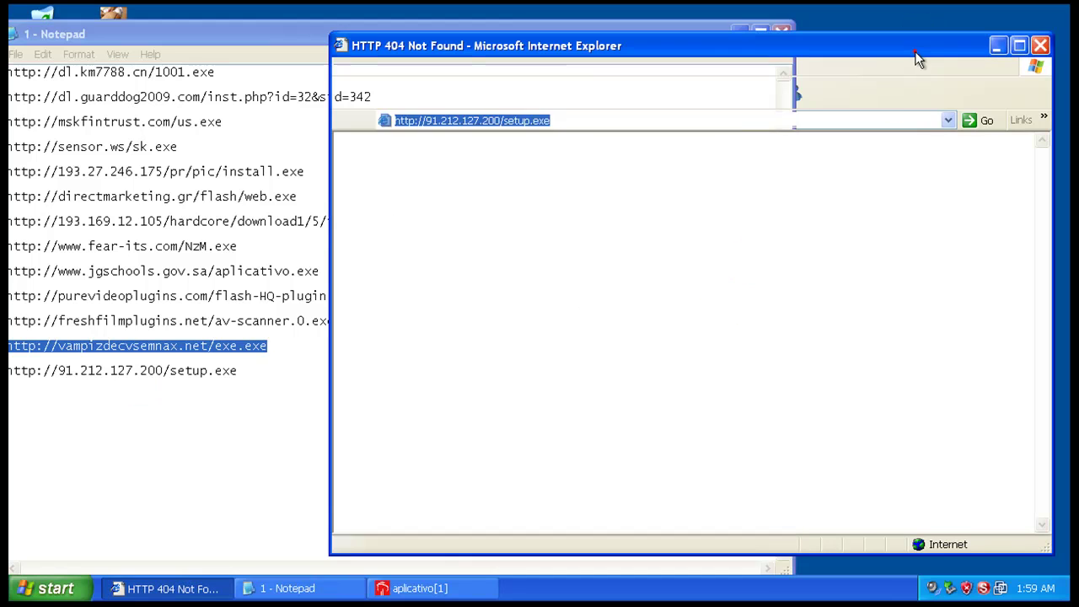
{"action": "right_click", "coordinate": [579, 120]}
{"action": "left_click", "coordinate": [621, 183]}
{"action": "key", "text": "Return"}
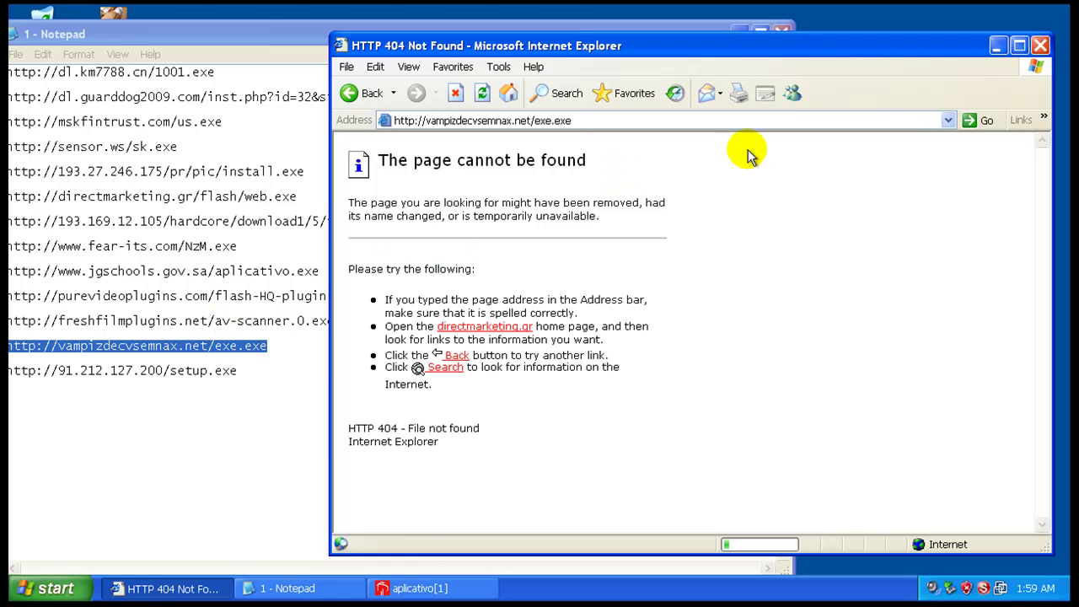
- Close Internet Explorer, then try Cancelar on the Bradesco Internet Banking installer wizard and reposition it
{"action": "left_click", "coordinate": [1042, 53]}
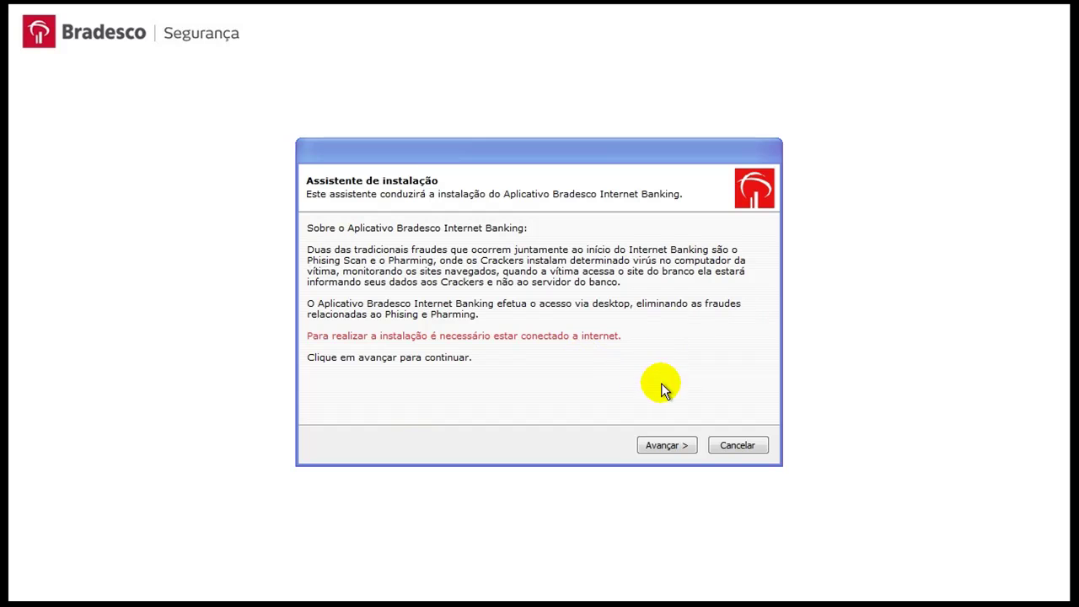
{"action": "left_click", "coordinate": [742, 444]}
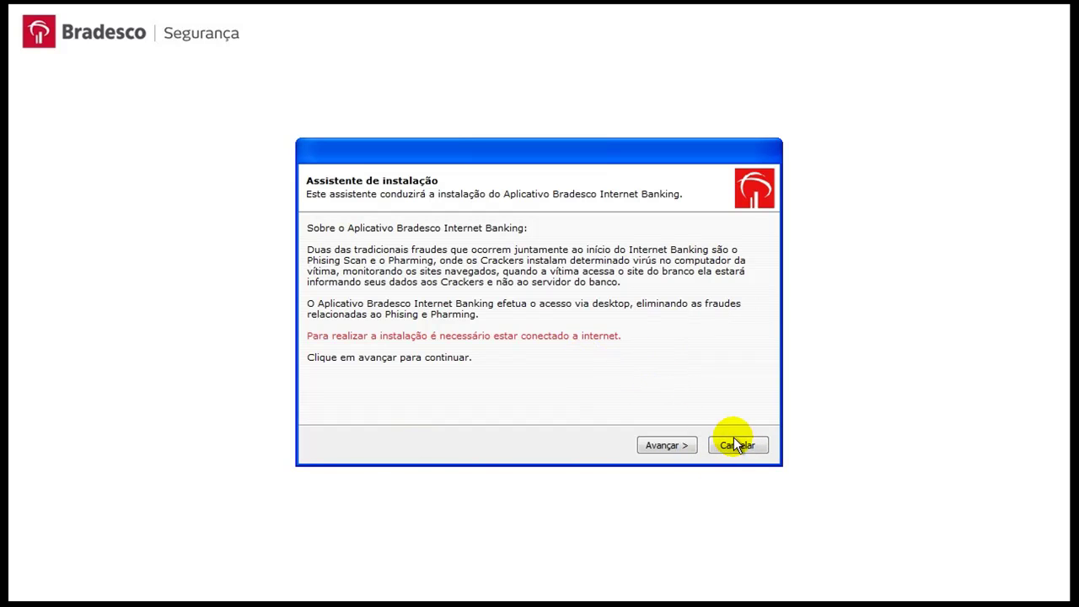
{"action": "left_click", "coordinate": [763, 142]}
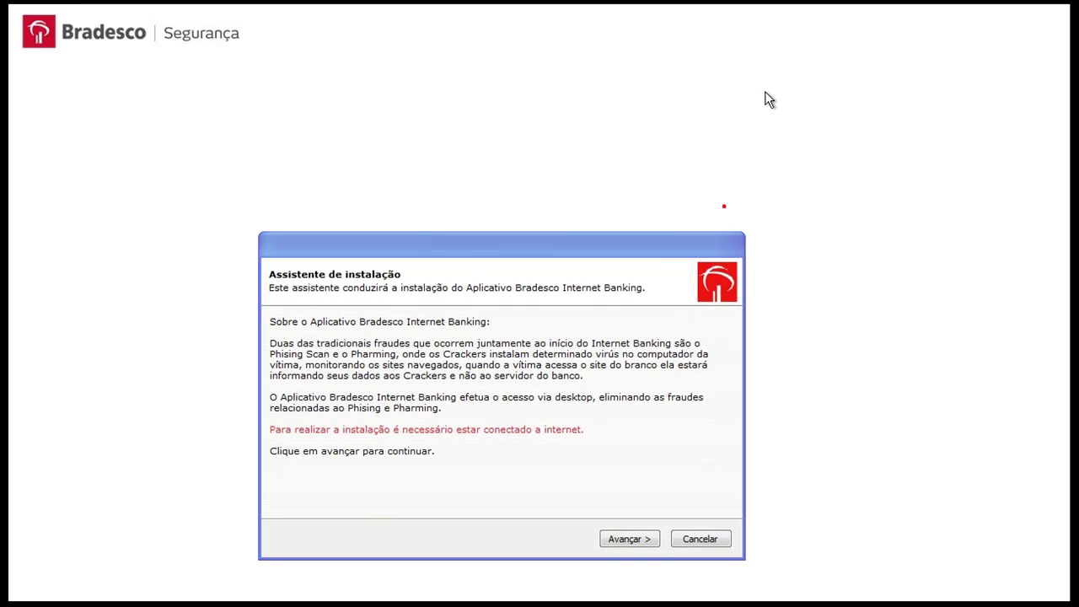
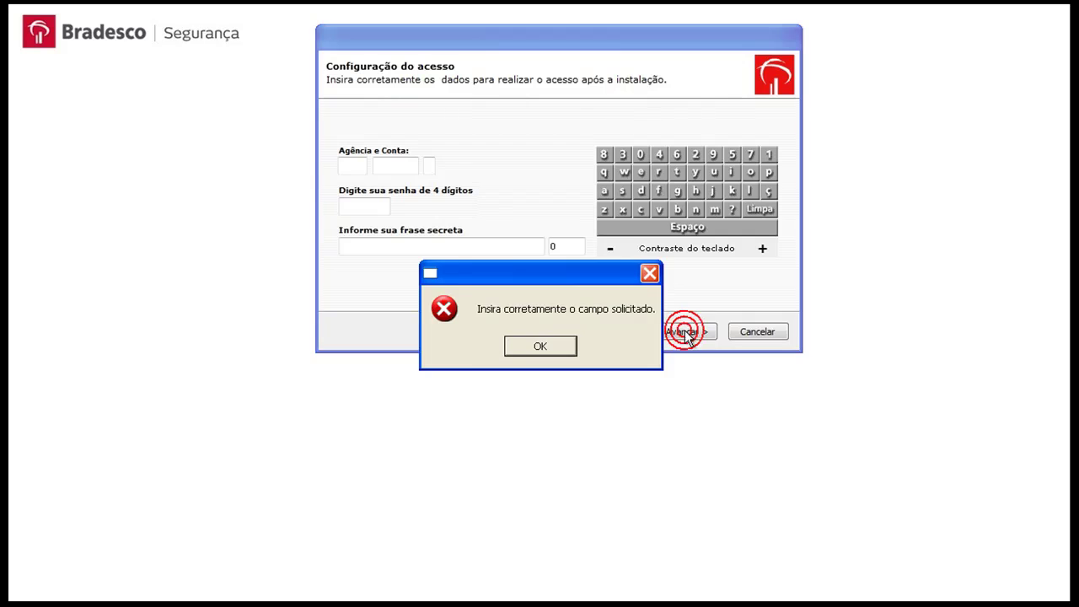
- Dismiss the fake Bradesco errors 'Insira corretamente o campo solicitado' and 'Campo inválido'
{"action": "left_click", "coordinate": [540, 346]}
{"action": "left_click", "coordinate": [547, 343]}
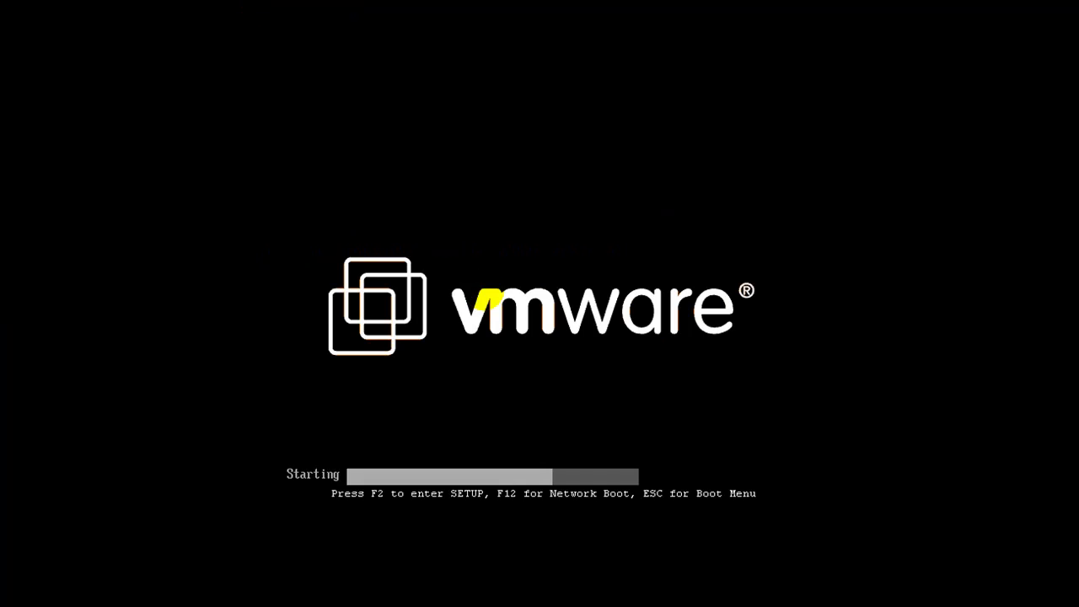
- Try Safe Mode from the startup options, then boot with Start Windows Normally
{"action": "key", "text": "Up"}
{"action": "key", "text": "Up"}
{"action": "key", "text": "Up"}
{"action": "key", "text": "Up"}
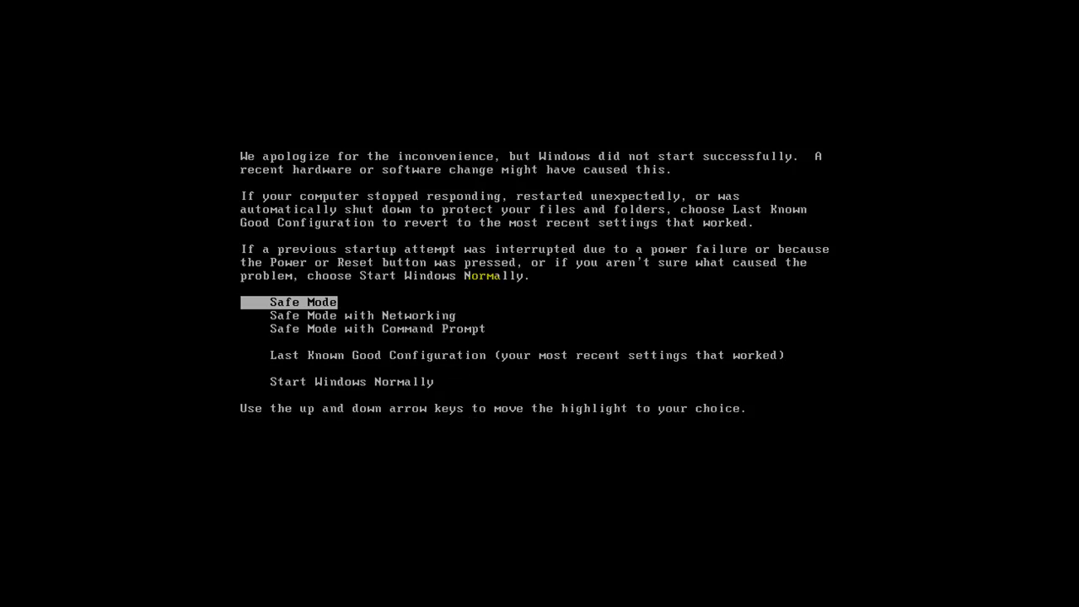
{"action": "key", "text": "Return"}
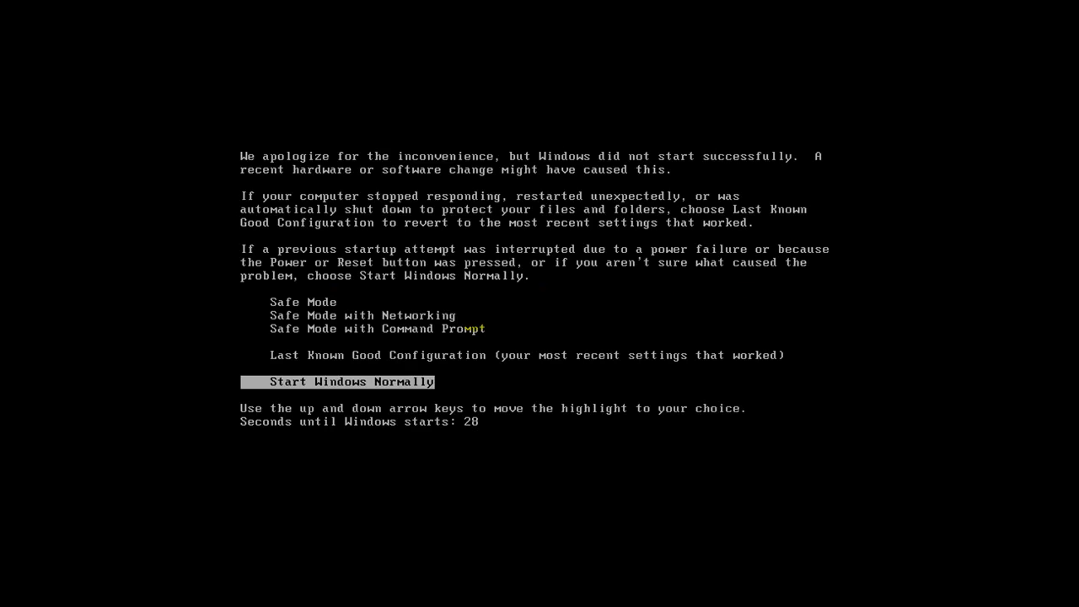
{"action": "key", "text": "Up"}
{"action": "key", "text": "Up"}
{"action": "key", "text": "Up"}
{"action": "key", "text": "Up"}
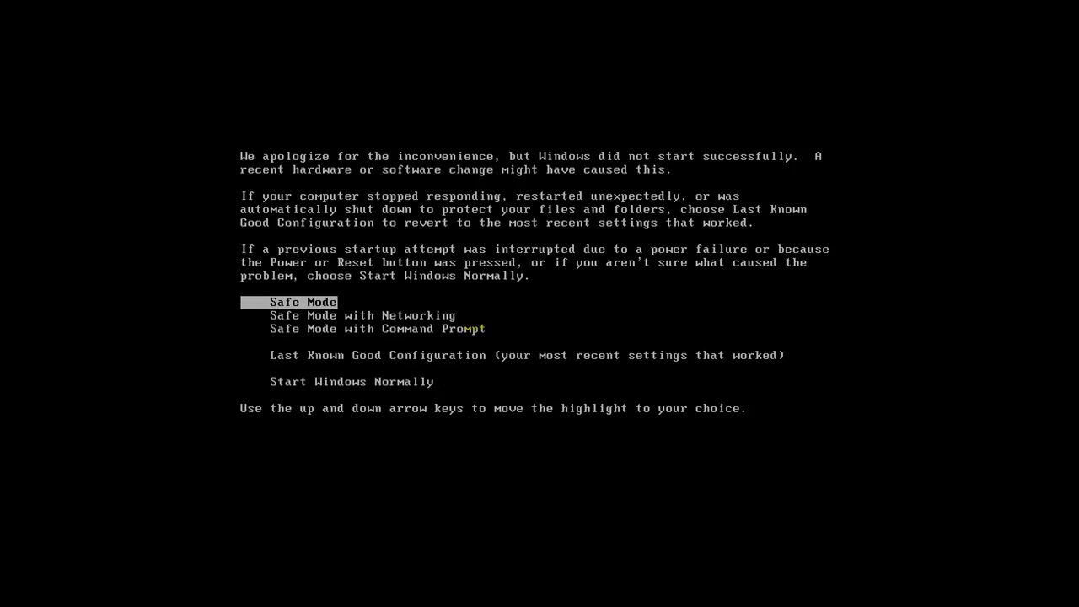
{"action": "key", "text": "Down"}
{"action": "key", "text": "Down"}
{"action": "key", "text": "Down"}
{"action": "key", "text": "Down"}
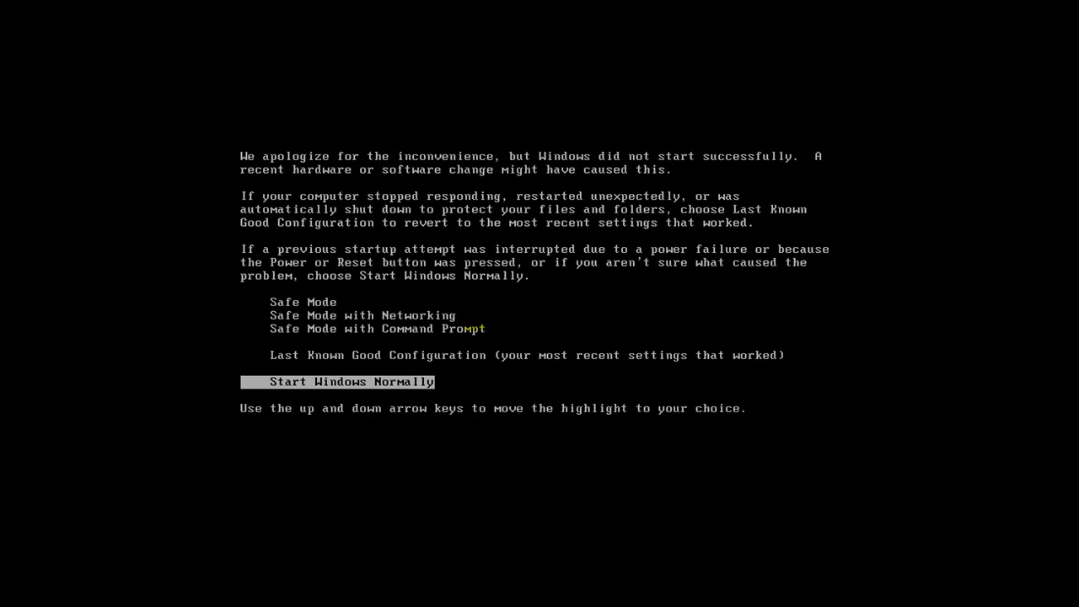
{"action": "key", "text": "Return"}
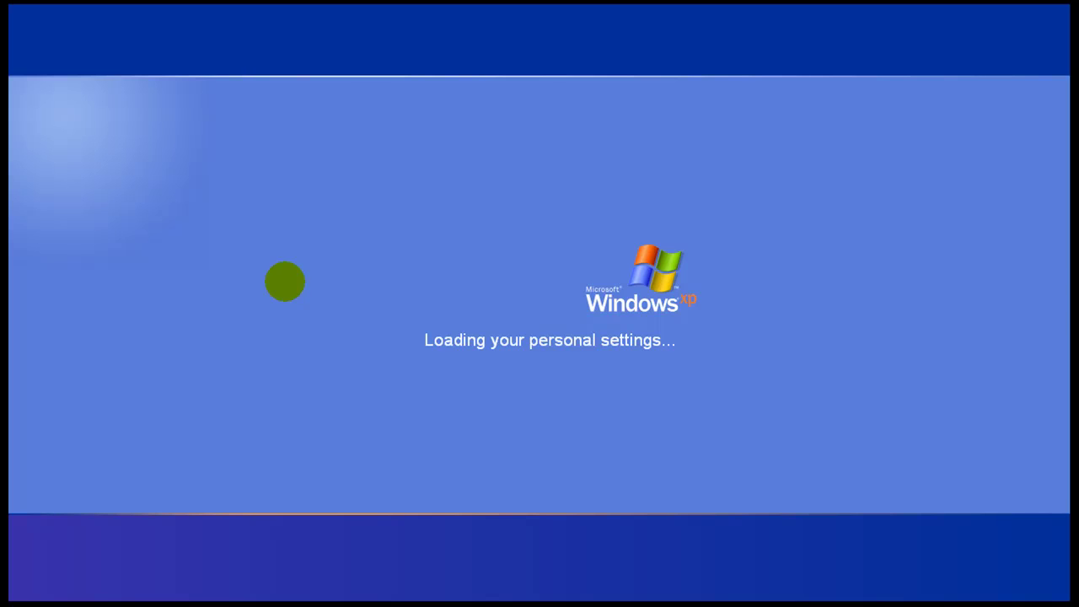
- Decline Windows Product Activation and close the 'Your computer might be at risk' balloon
{"action": "left_click", "coordinate": [602, 363]}
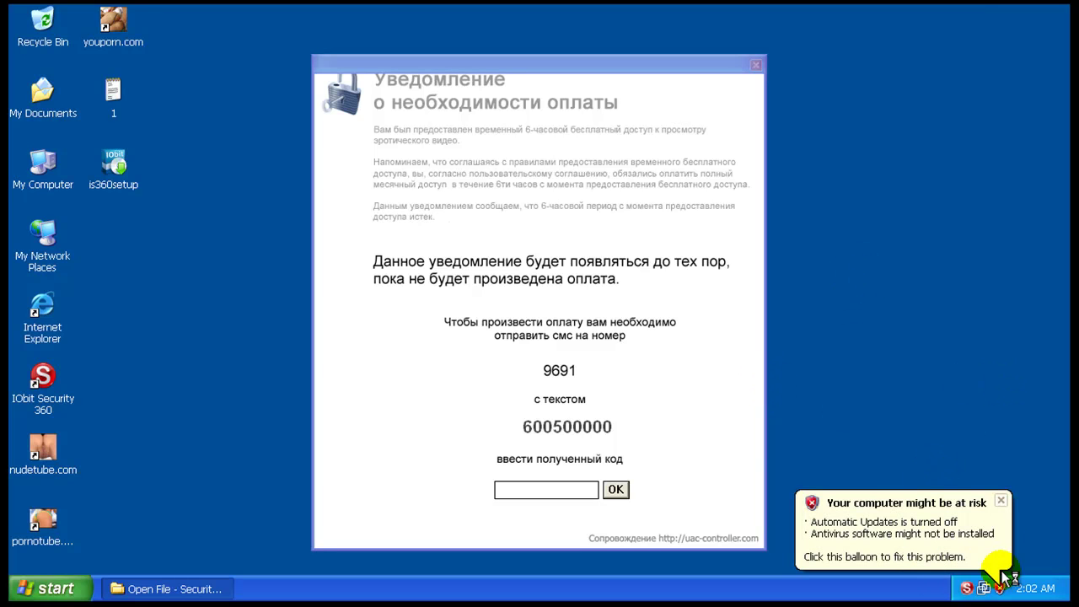
{"action": "left_click", "coordinate": [1001, 501]}
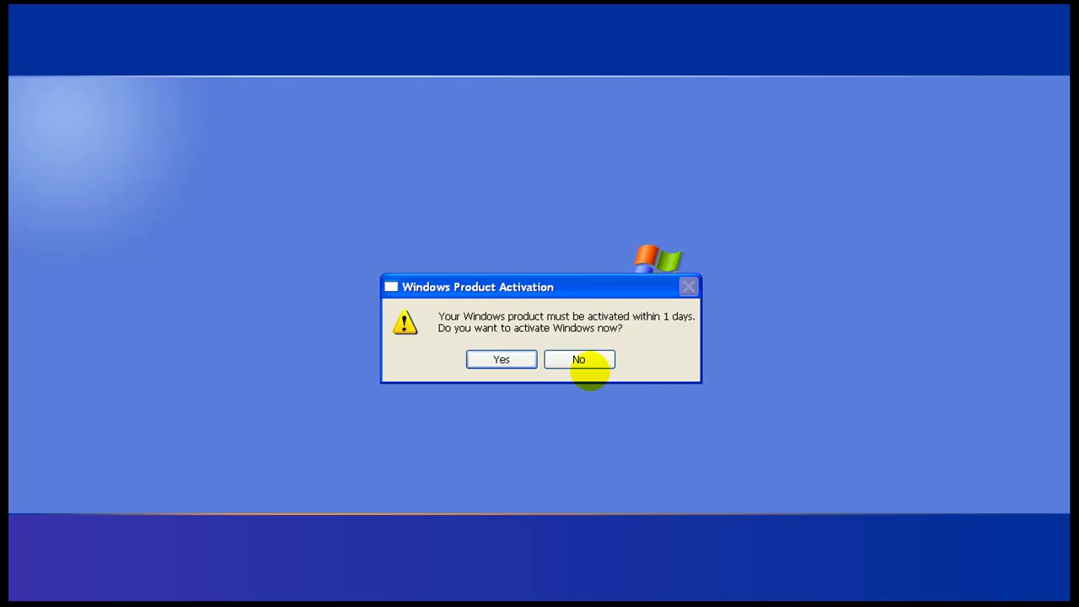
- After the reboot, again refuse activation and dismiss the computer-at-risk tray warning
{"action": "left_click", "coordinate": [573, 359]}
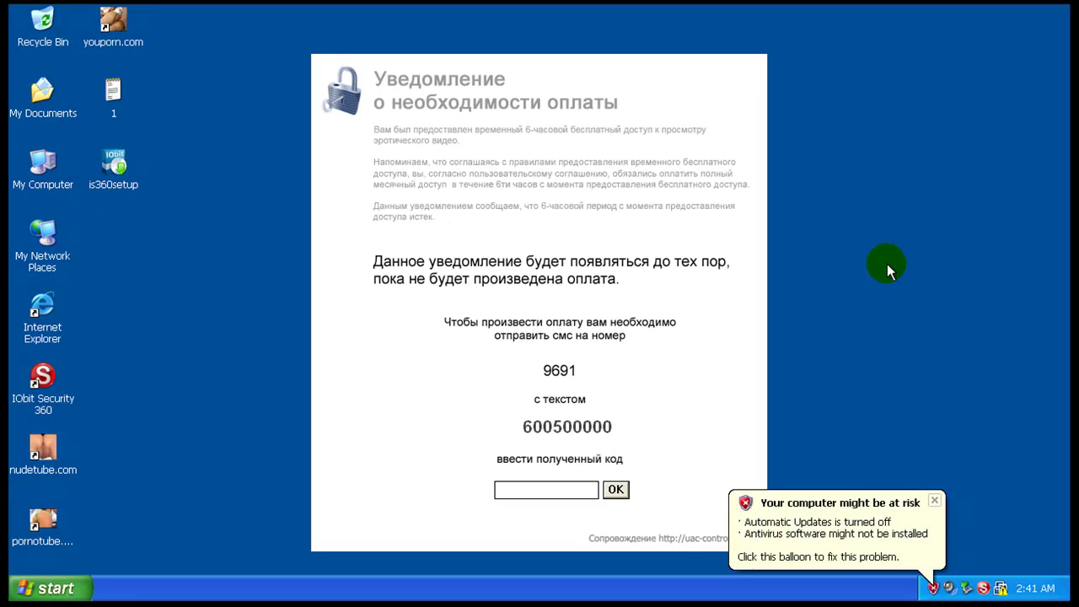
{"action": "left_click", "coordinate": [933, 499]}
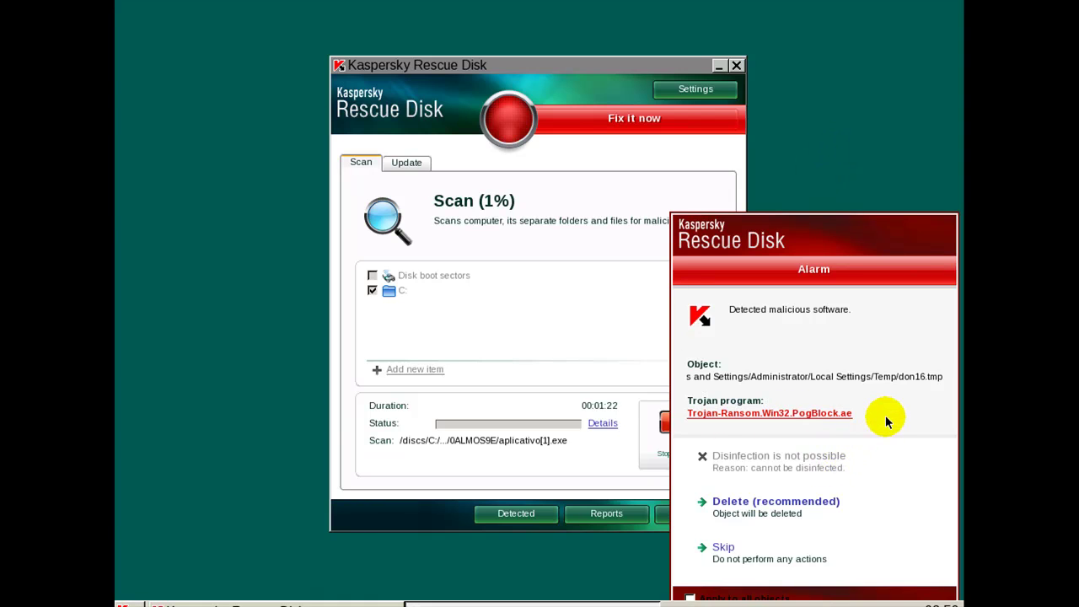
- Delete the ransom trojan and worm for all objects, then open and enlarge the Reports window
{"action": "left_click", "coordinate": [689, 598]}
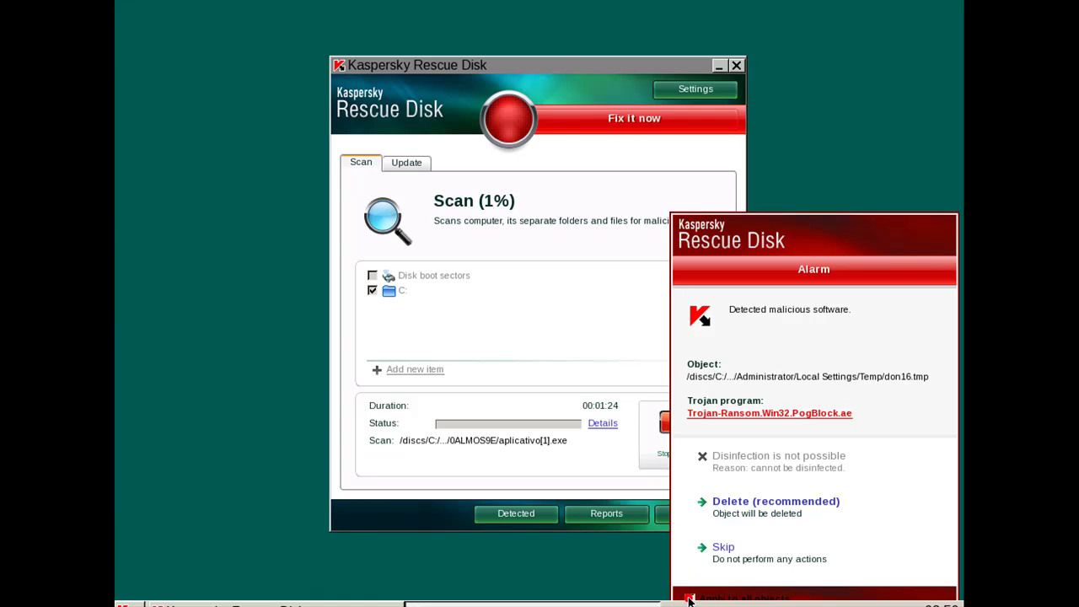
{"action": "left_click", "coordinate": [746, 500]}
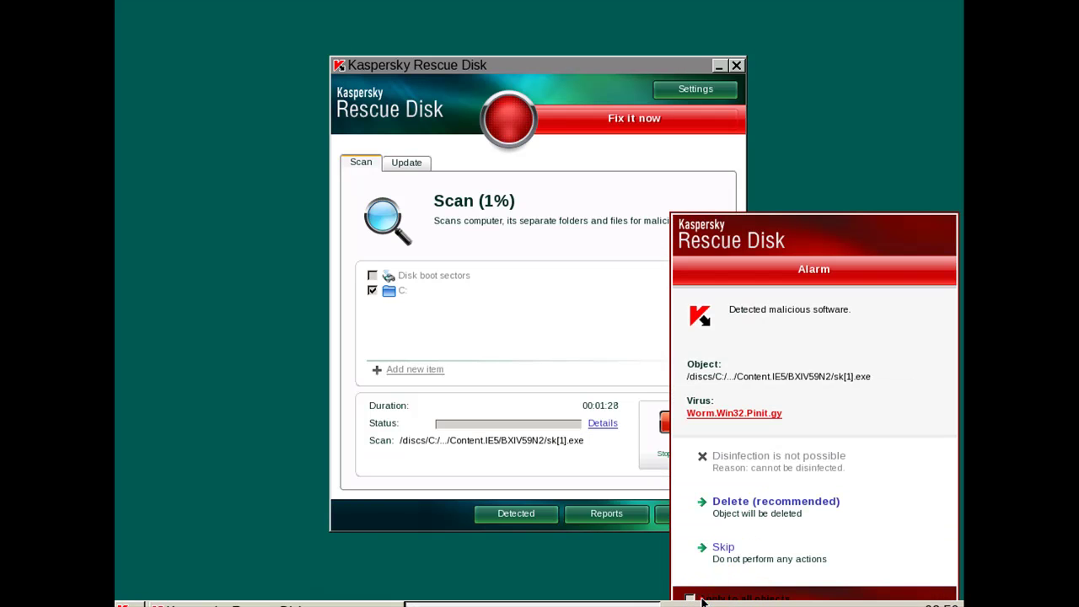
{"action": "left_click", "coordinate": [742, 509]}
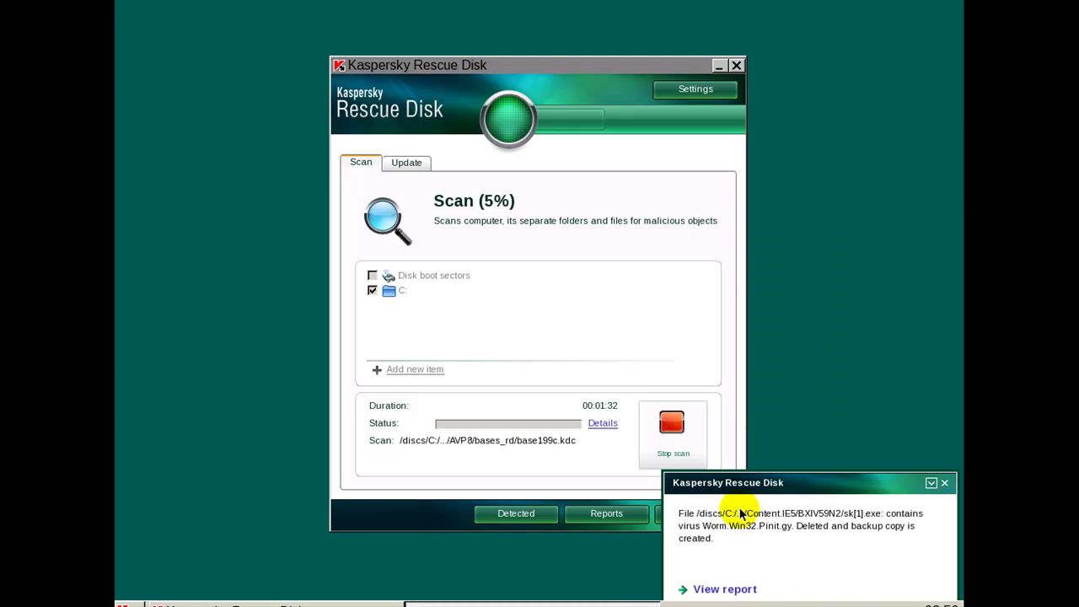
{"action": "left_click", "coordinate": [598, 423]}
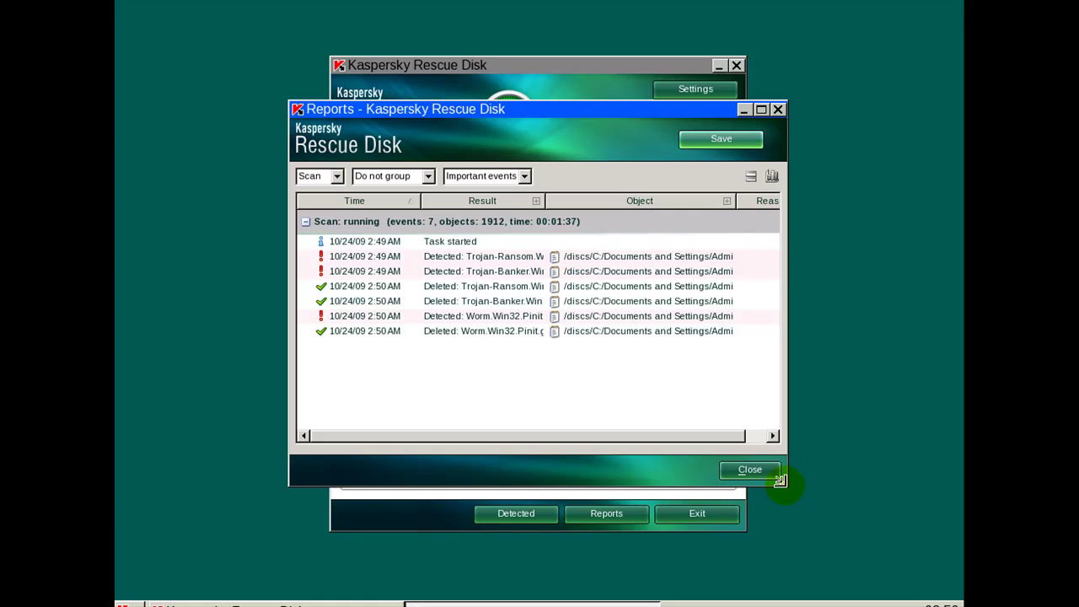
{"action": "left_click_drag", "start_coordinate": [782, 478], "coordinate": [909, 556]}
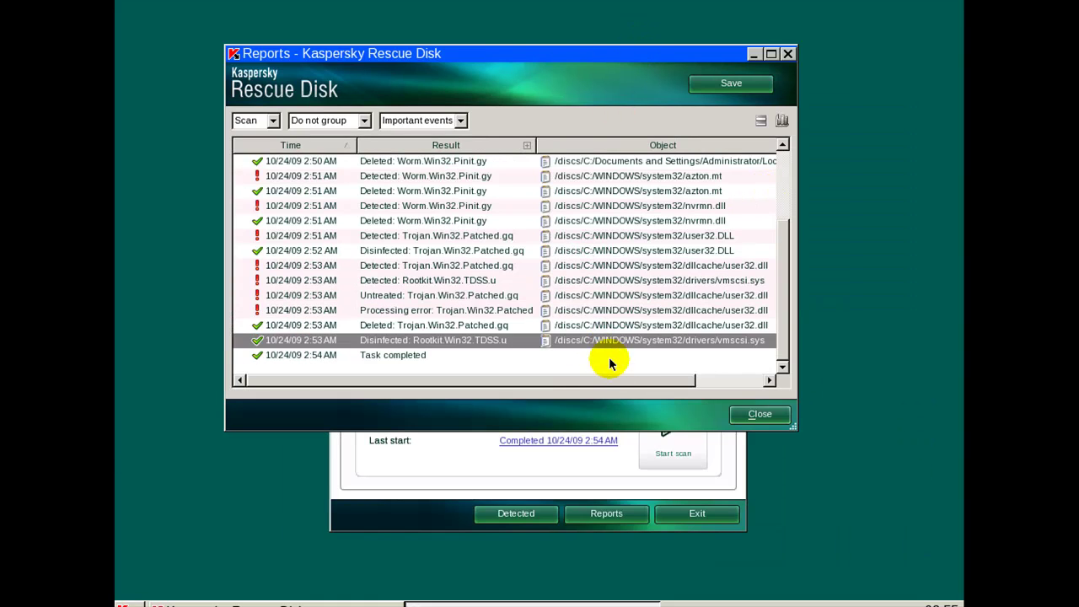
- Scroll through the drive-C report's deleted and disinfected threats, then close the report
{"action": "left_click", "coordinate": [624, 387]}
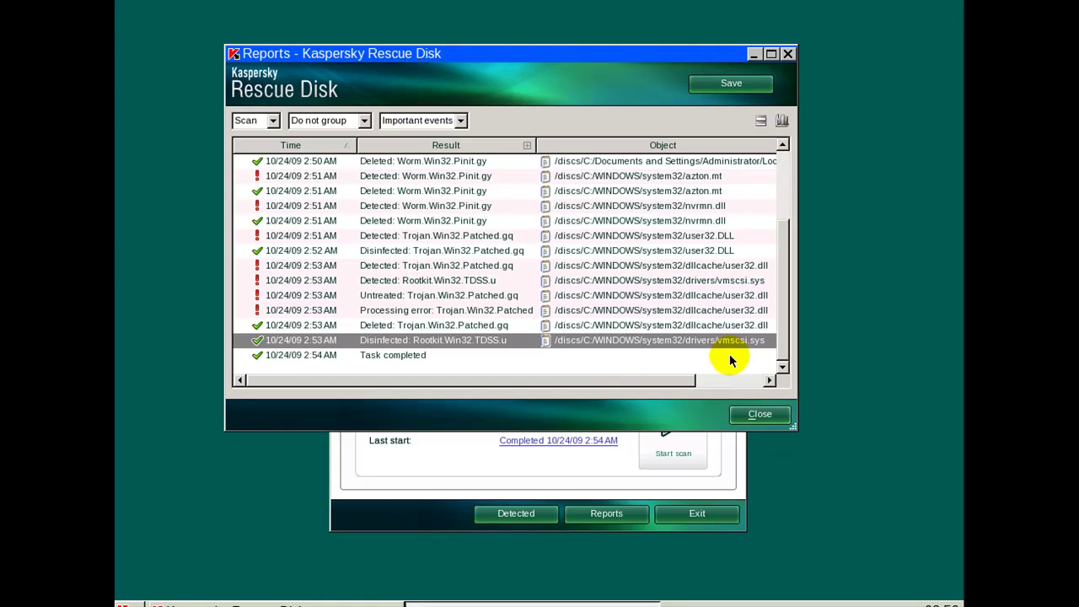
{"action": "left_click", "coordinate": [677, 380]}
{"action": "left_click", "coordinate": [445, 341]}
{"action": "left_click_drag", "start_coordinate": [778, 340], "coordinate": [770, 210]}
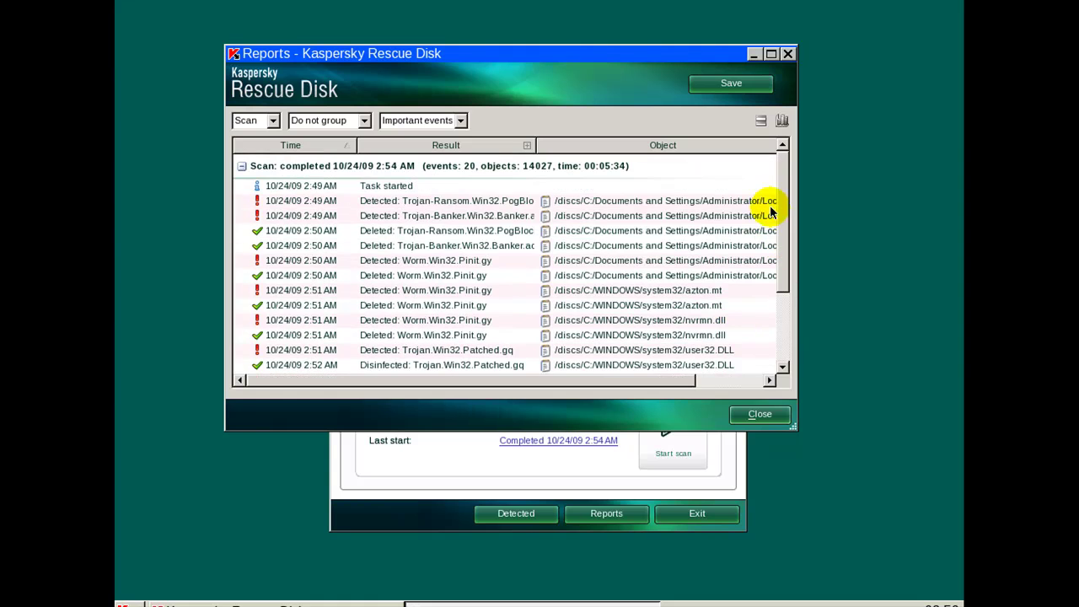
{"action": "left_click", "coordinate": [776, 417]}
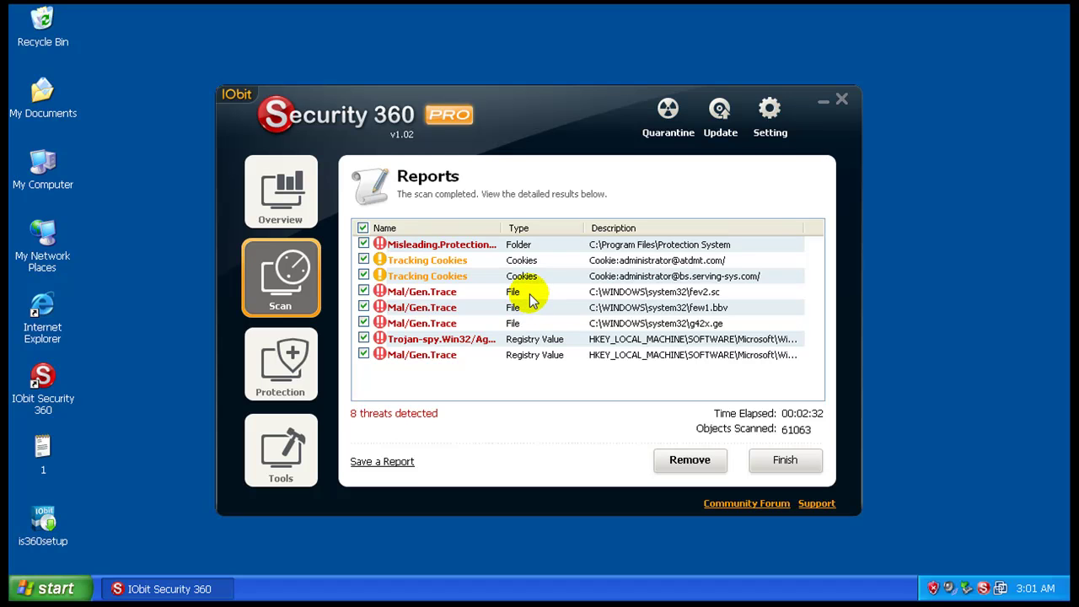
- Remove the 8 threats IObit found, finish, and launch a Full Scan of all drives
{"action": "left_click", "coordinate": [684, 460]}
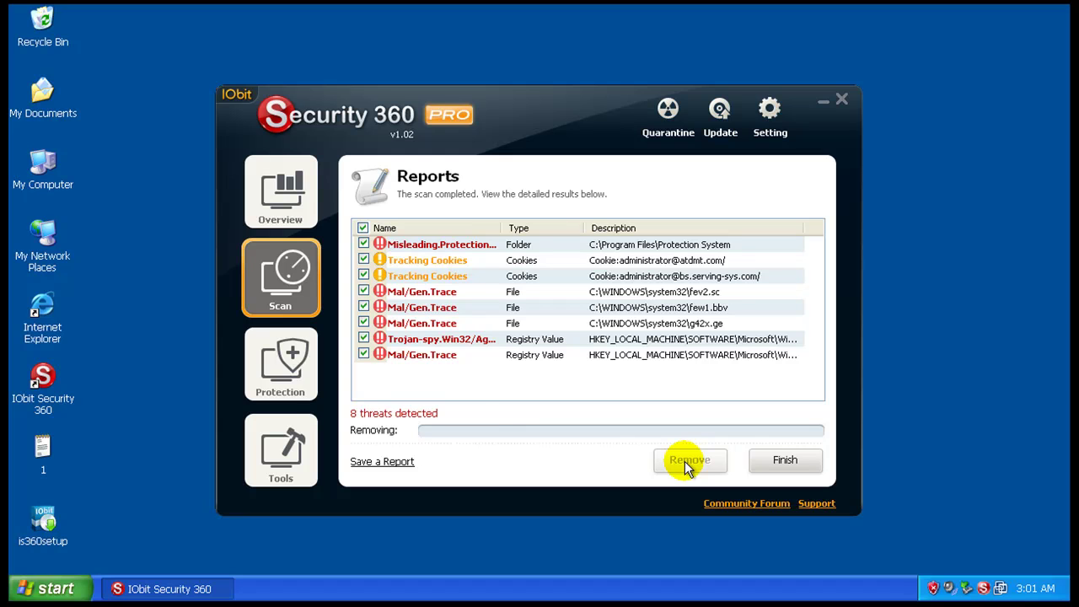
{"action": "left_click", "coordinate": [780, 460]}
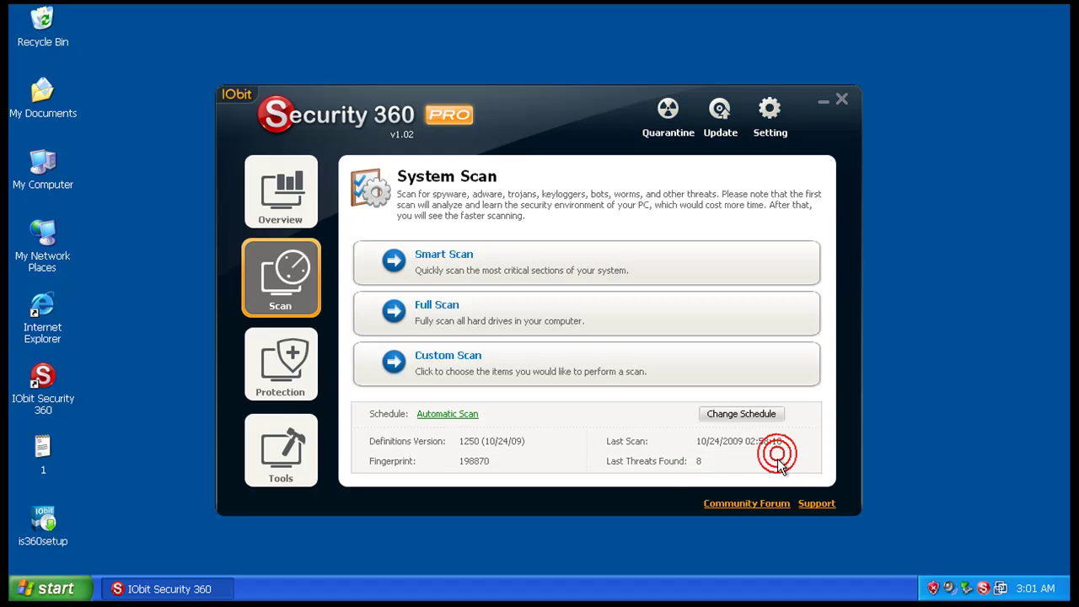
{"action": "left_click", "coordinate": [423, 325]}
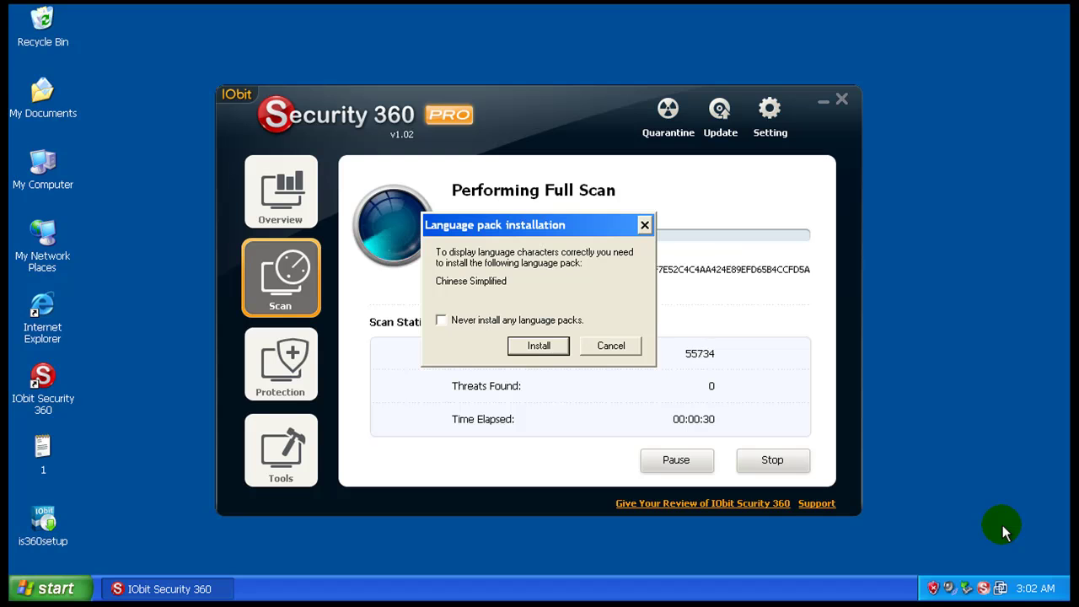
- Refuse all language packs, then close IObit once the full scan reports 0 threats
{"action": "left_click", "coordinate": [562, 321]}
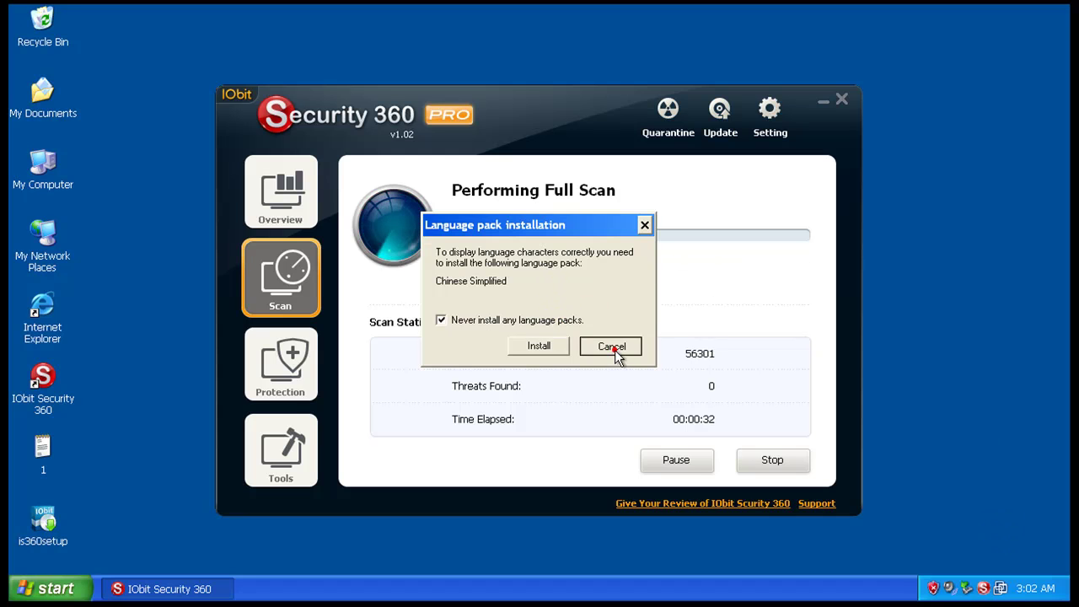
{"action": "left_click", "coordinate": [612, 346]}
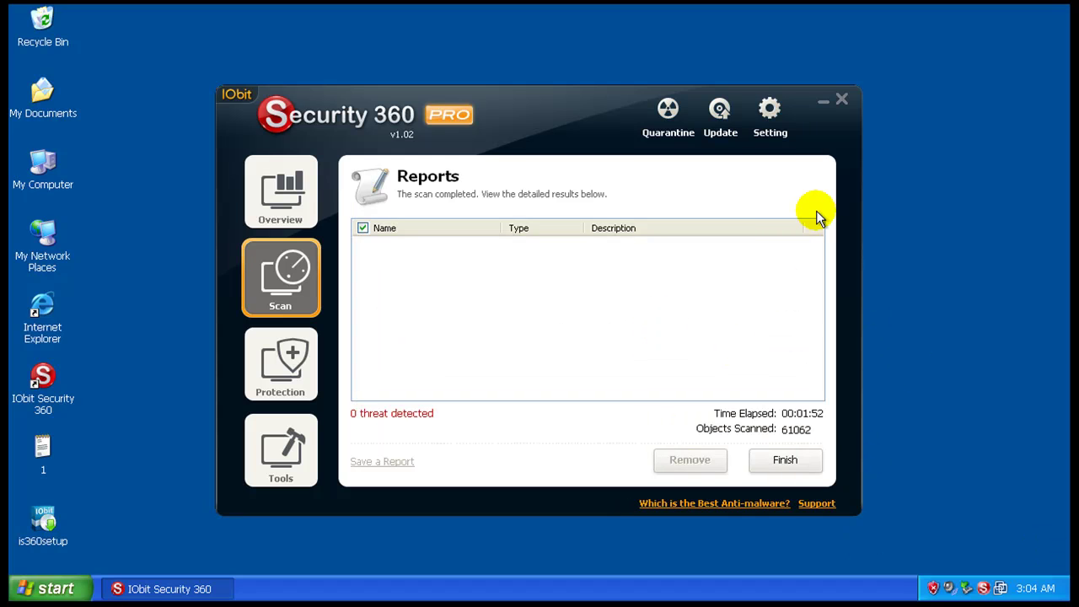
{"action": "left_click", "coordinate": [841, 100]}
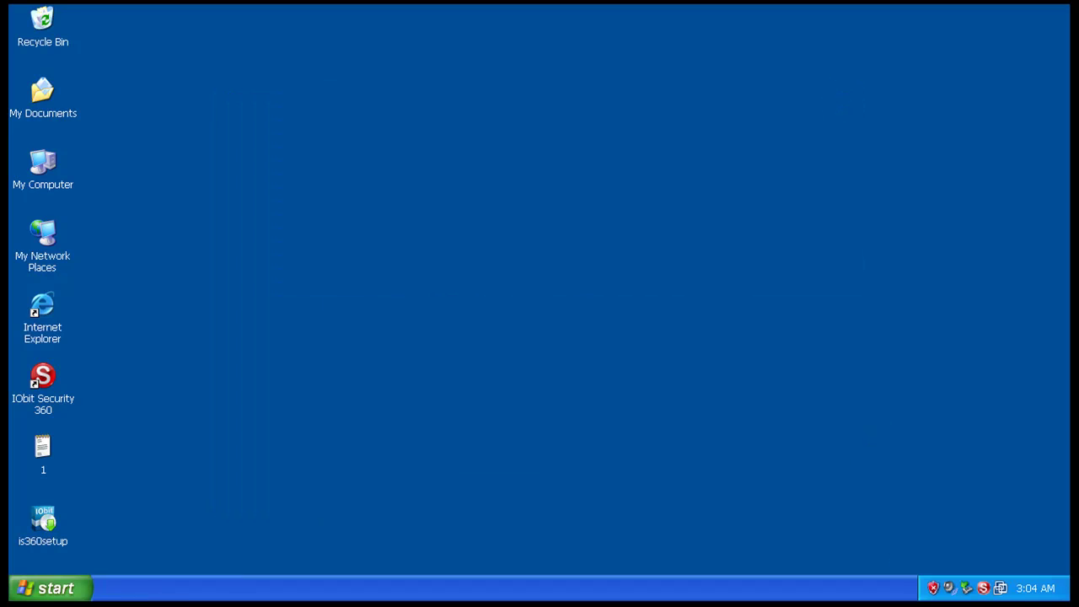